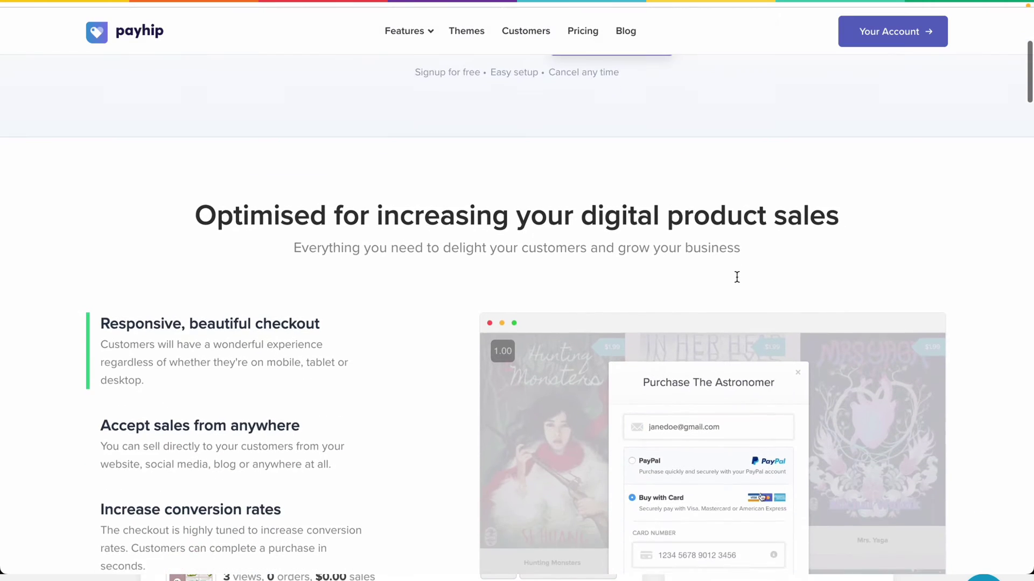
# - Scroll down to the storefront's Canva Templates, Coaching Business Template and Course Creator Bundle cards
pyautogui.scroll(-3, 737, 277)
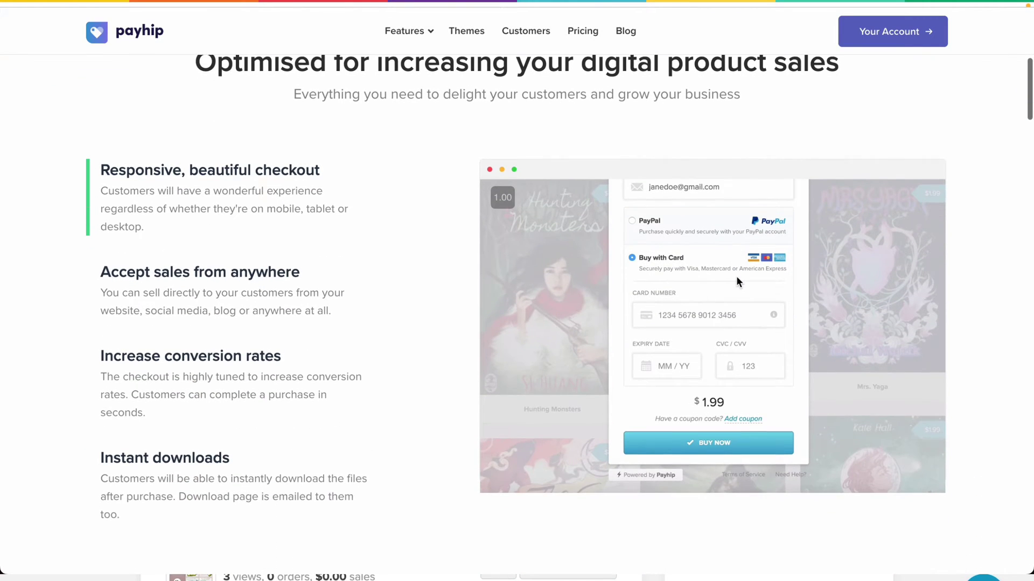
pyautogui.scroll(-5, 737, 280)
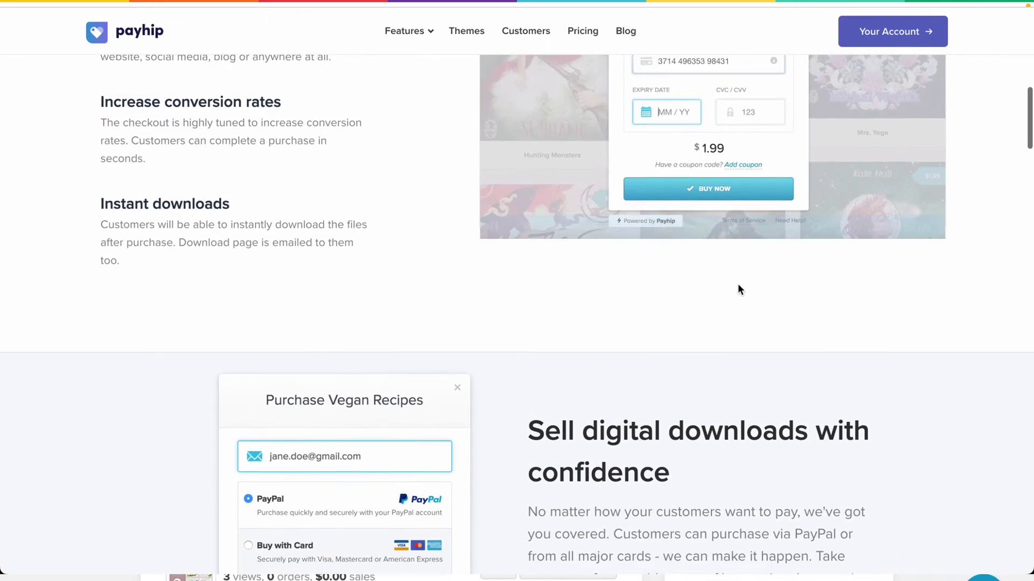
pyautogui.scroll(-8, 738, 289)
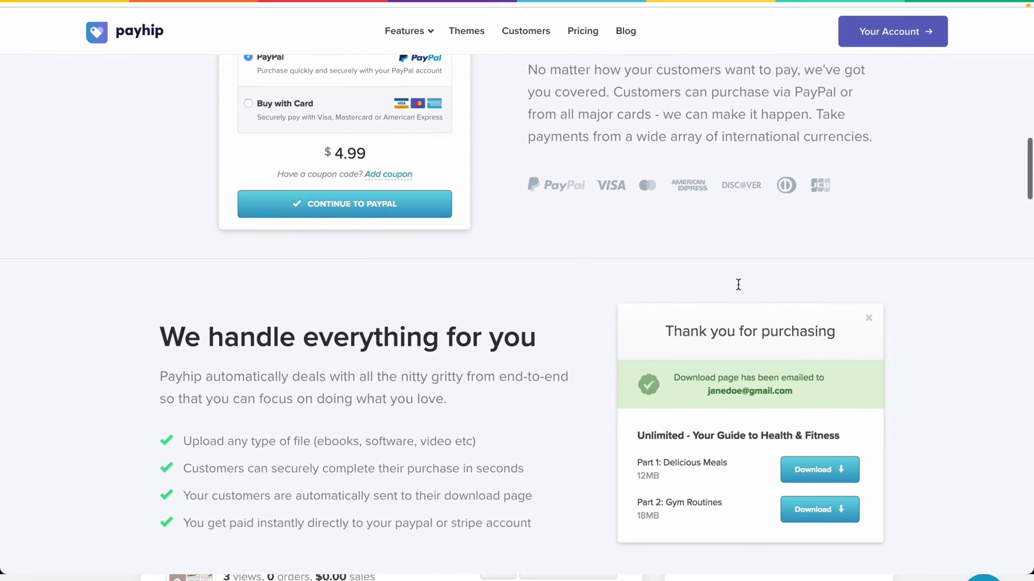
pyautogui.scroll(-12, 738, 284)
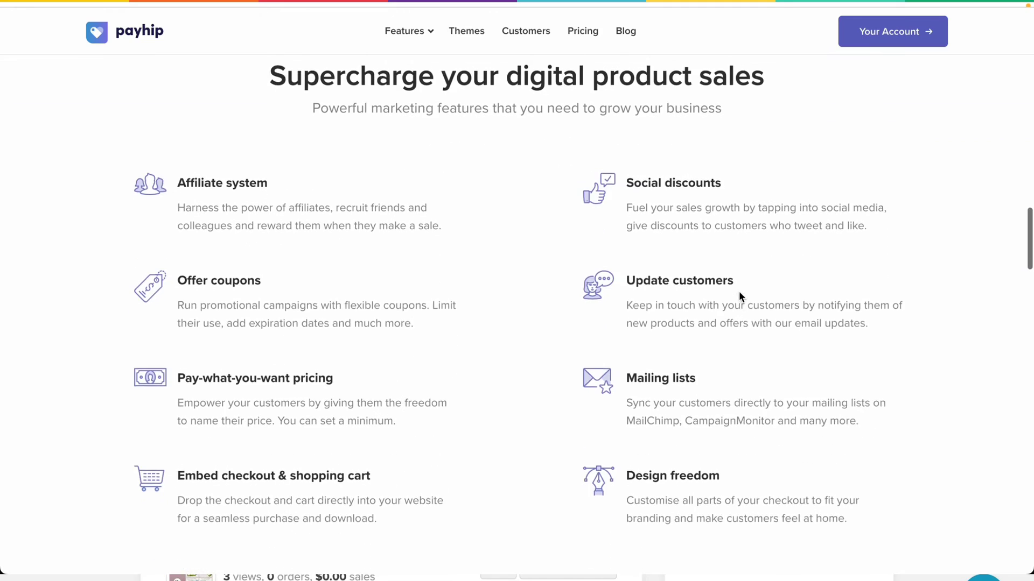
pyautogui.scroll(-12, 740, 312)
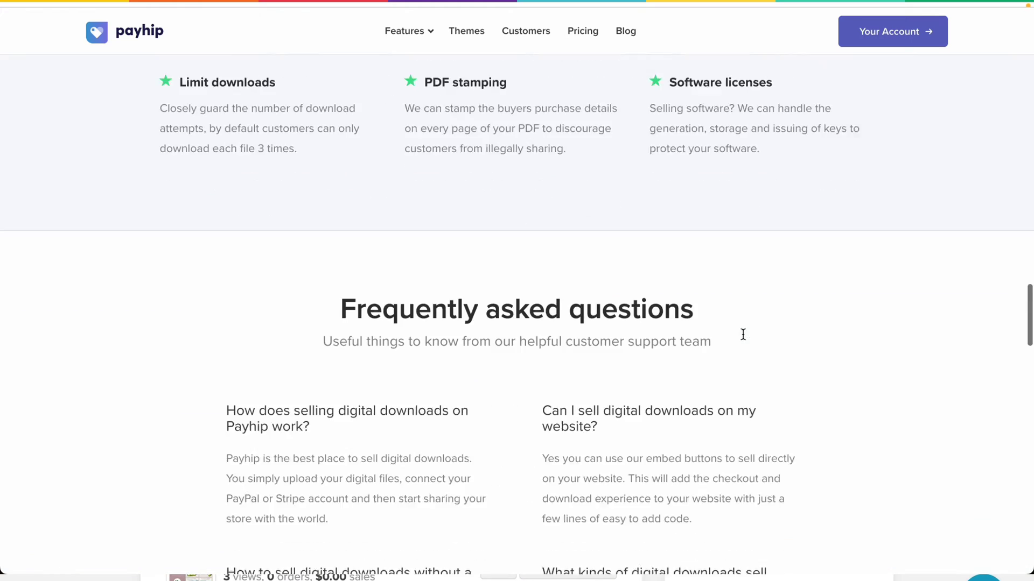
pyautogui.scroll(-2, 743, 334)
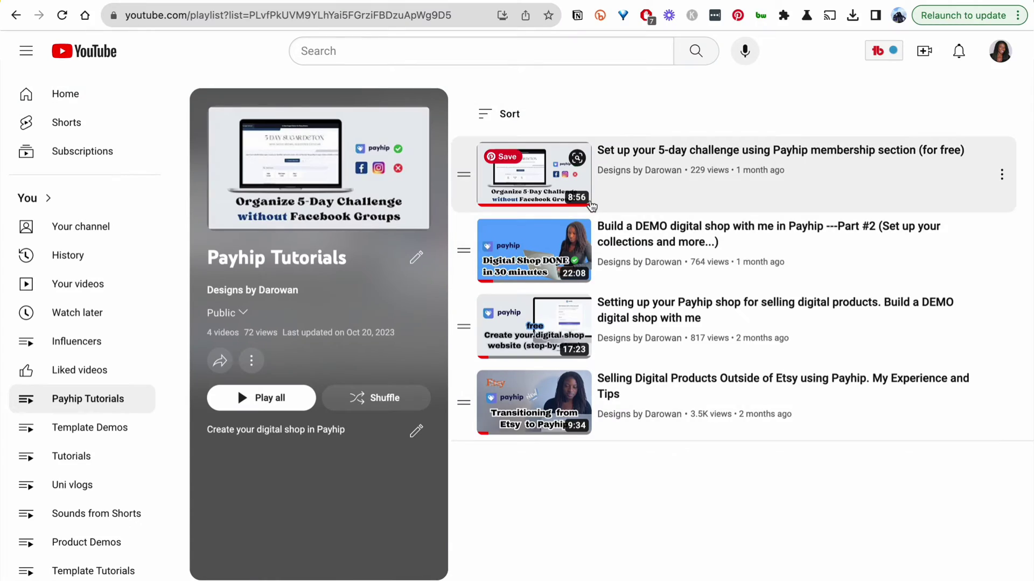
pyautogui.scroll(-1, 593, 206)
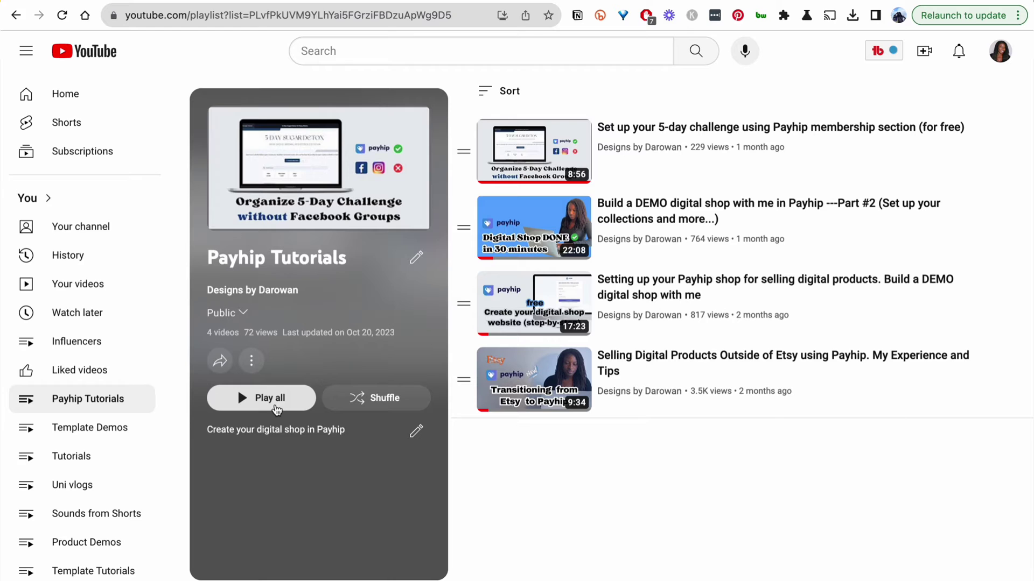
pyautogui.scroll(2, 595, 431)
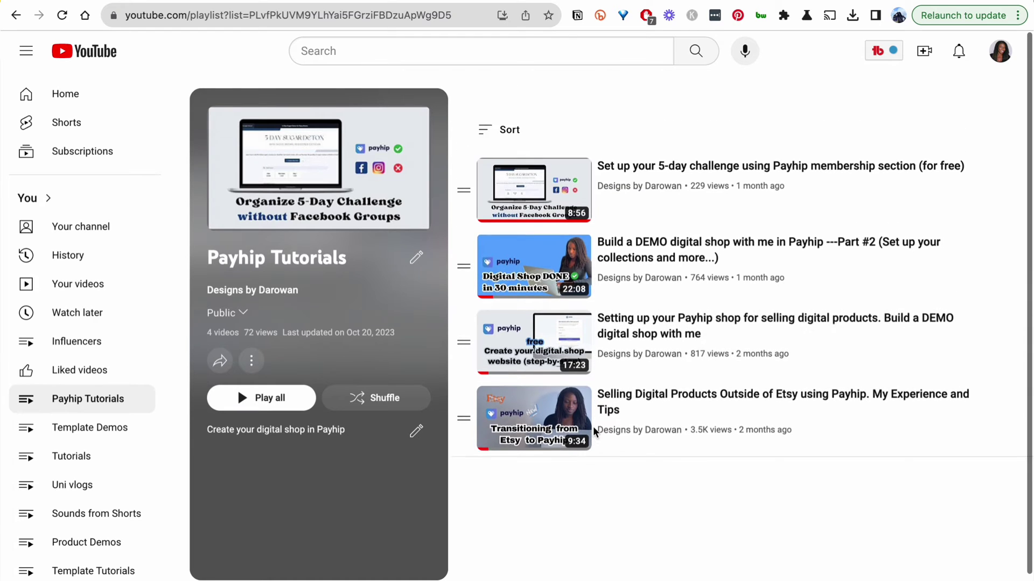
pyautogui.scroll(-1, 594, 431)
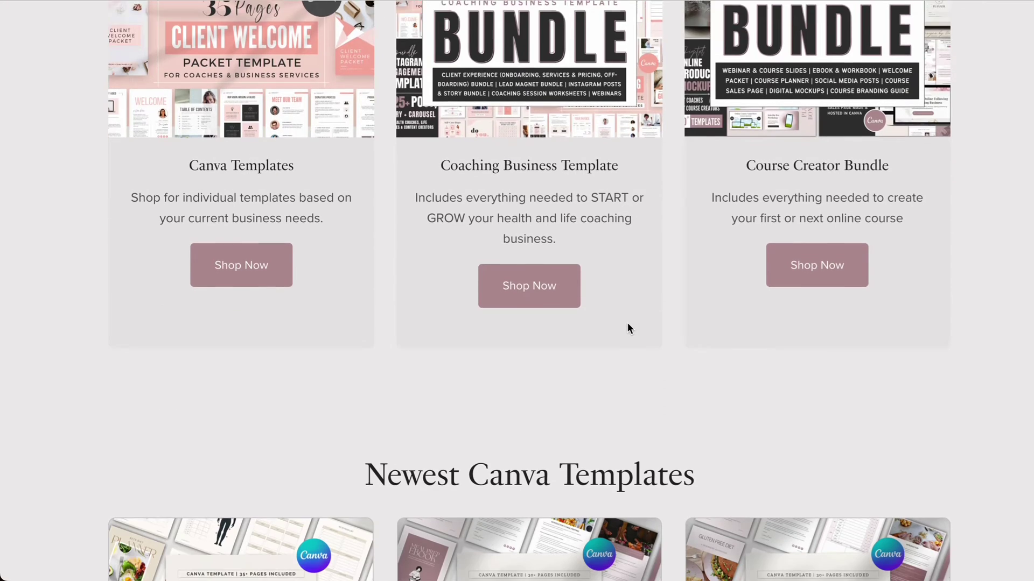
# - Open the Meal Prep eBook and Workbook product page and browse its image gallery
pyautogui.scroll(-7, 628, 322)
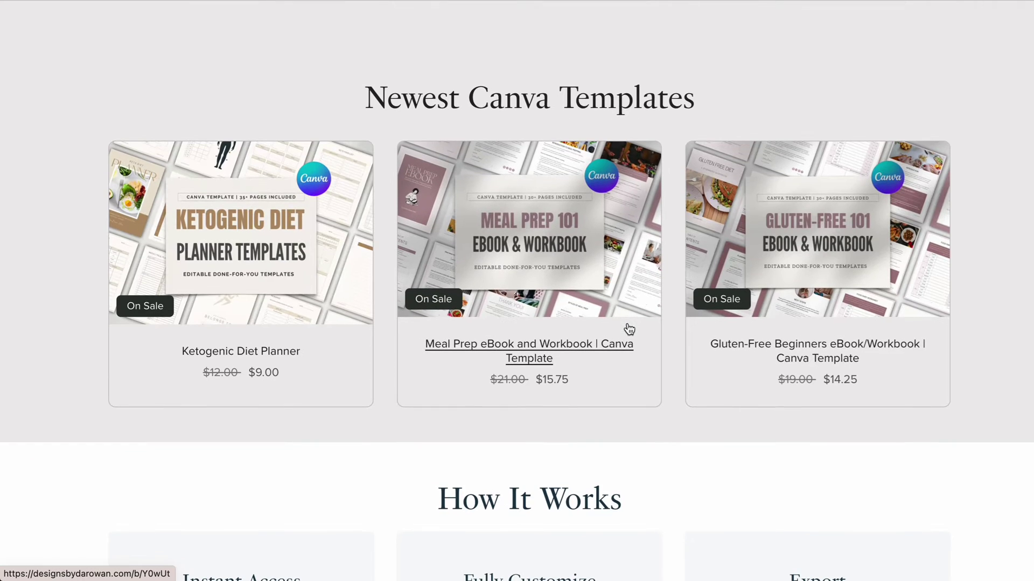
pyautogui.click(599, 306)
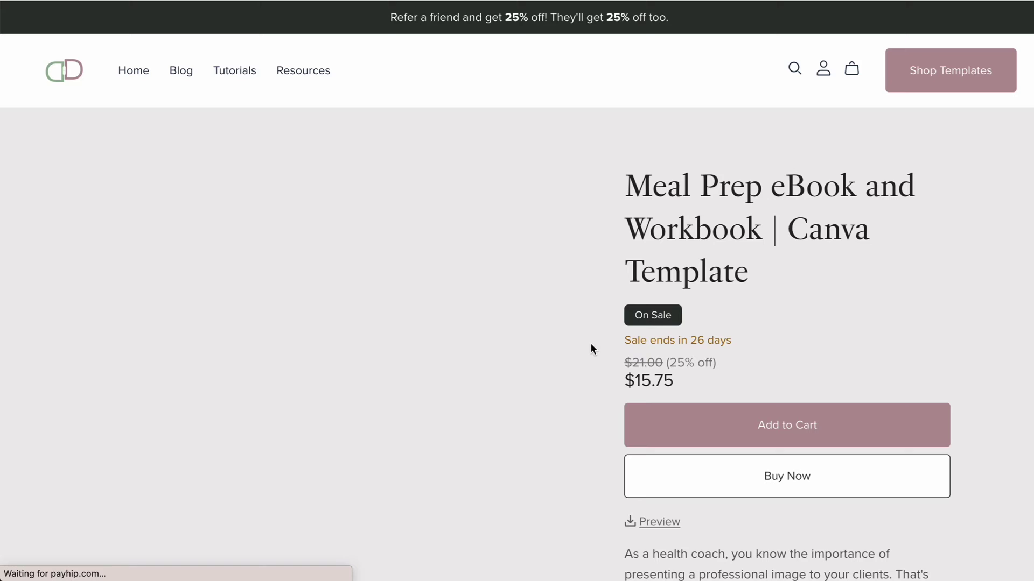
pyautogui.scroll(-4, 591, 346)
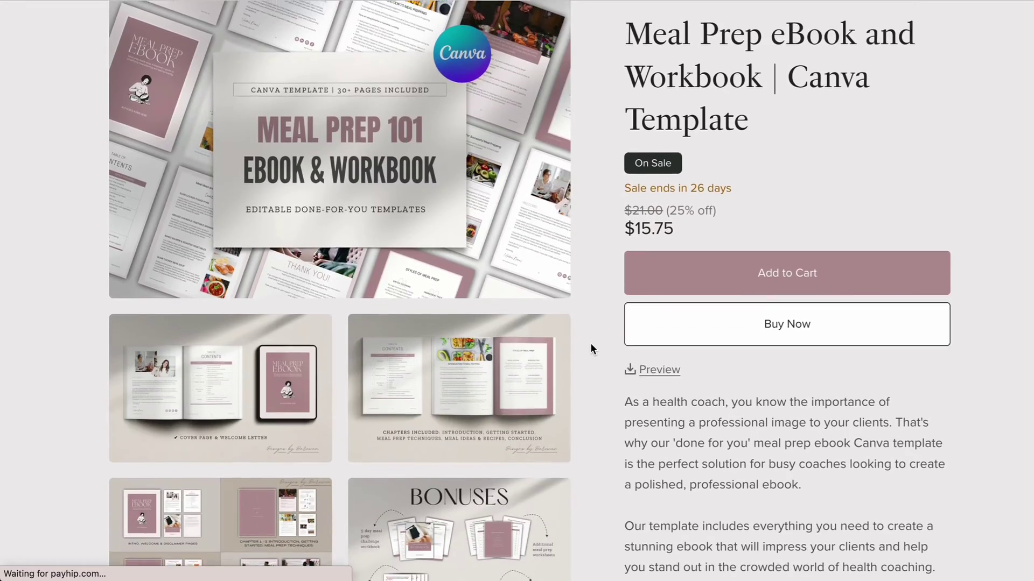
pyautogui.scroll(-9, 591, 345)
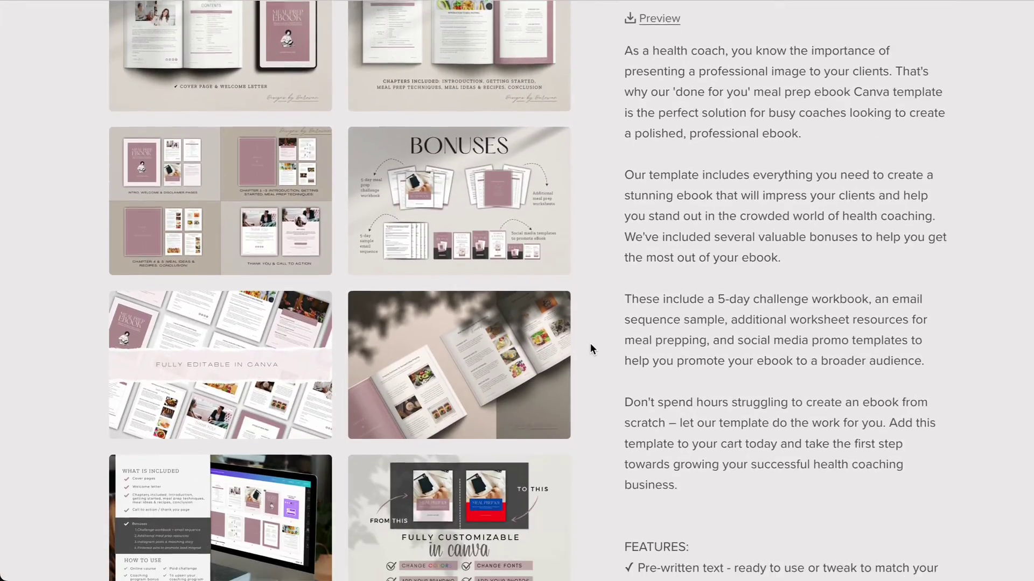
pyautogui.scroll(13, 590, 346)
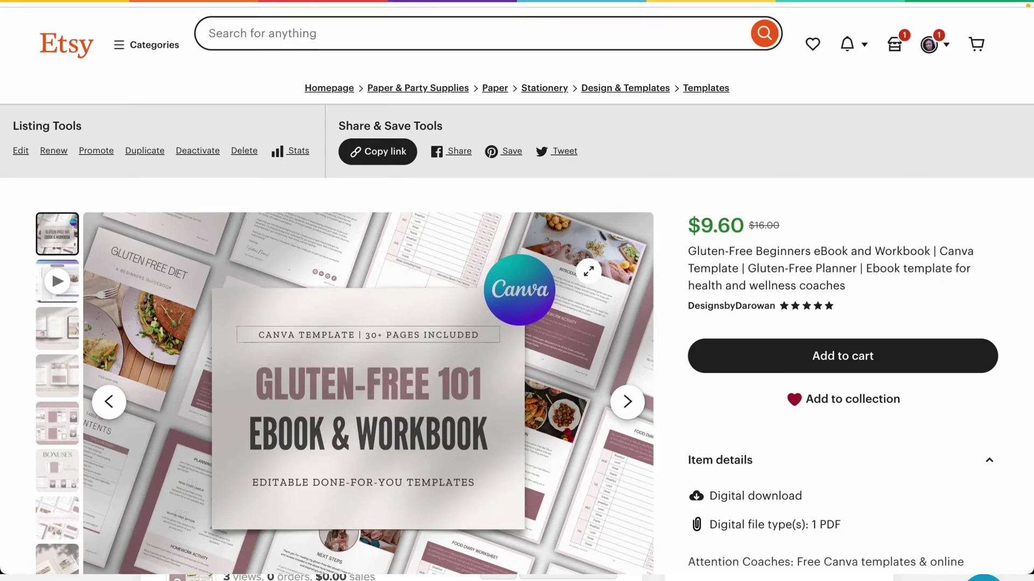
pyautogui.scroll(-7, 589, 270)
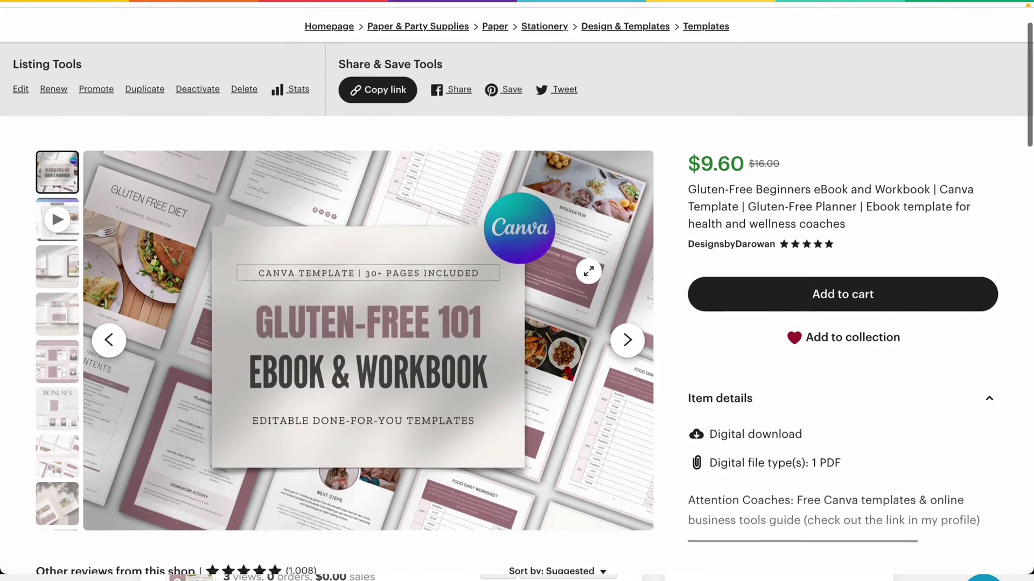
pyautogui.scroll(-2, 589, 272)
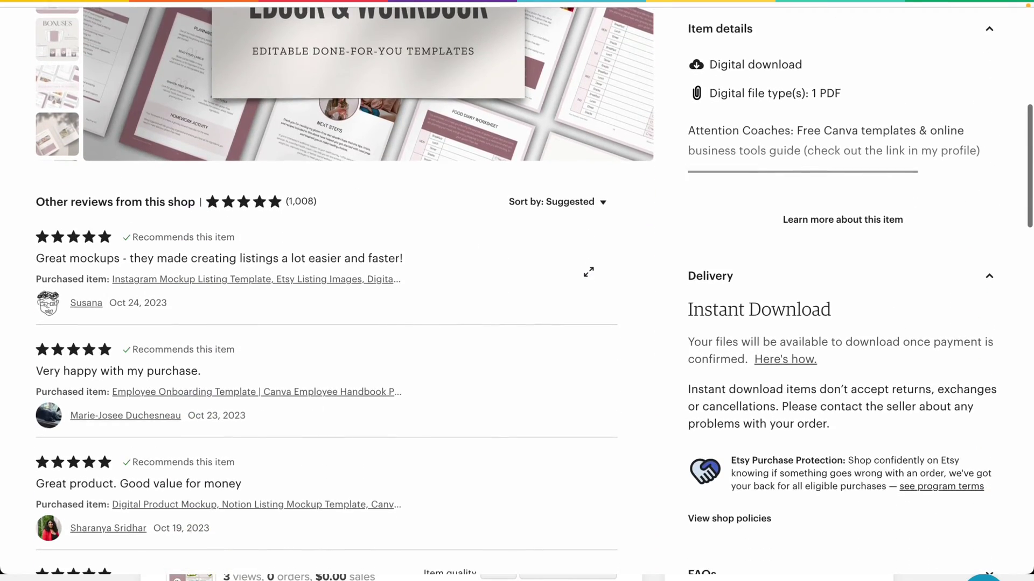
pyautogui.scroll(-2, 589, 272)
pyautogui.scroll(10, 588, 270)
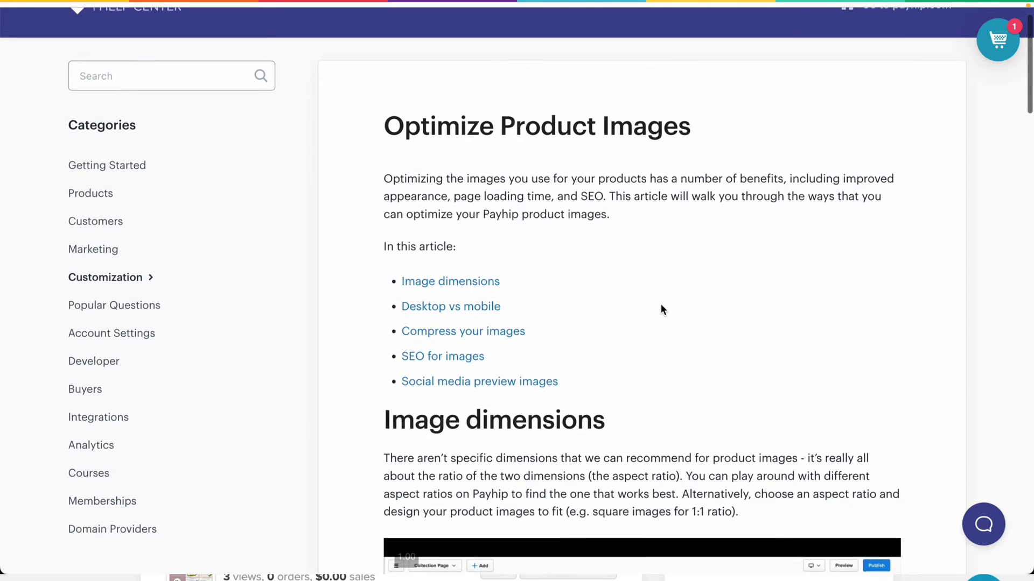
# - Scroll through the Optimize Product Images help article
pyautogui.scroll(-2, 660, 304)
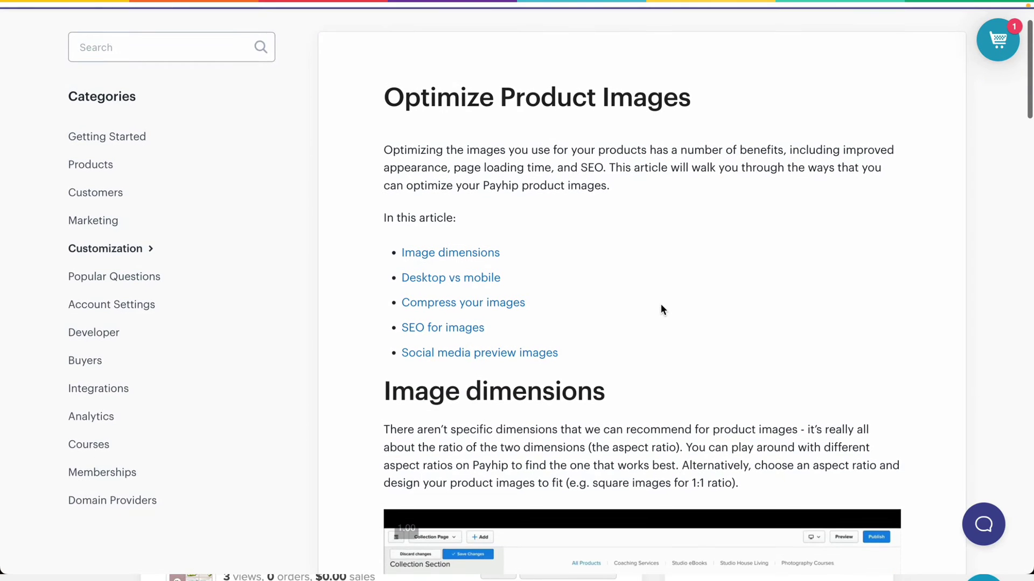
pyautogui.scroll(-6, 661, 329)
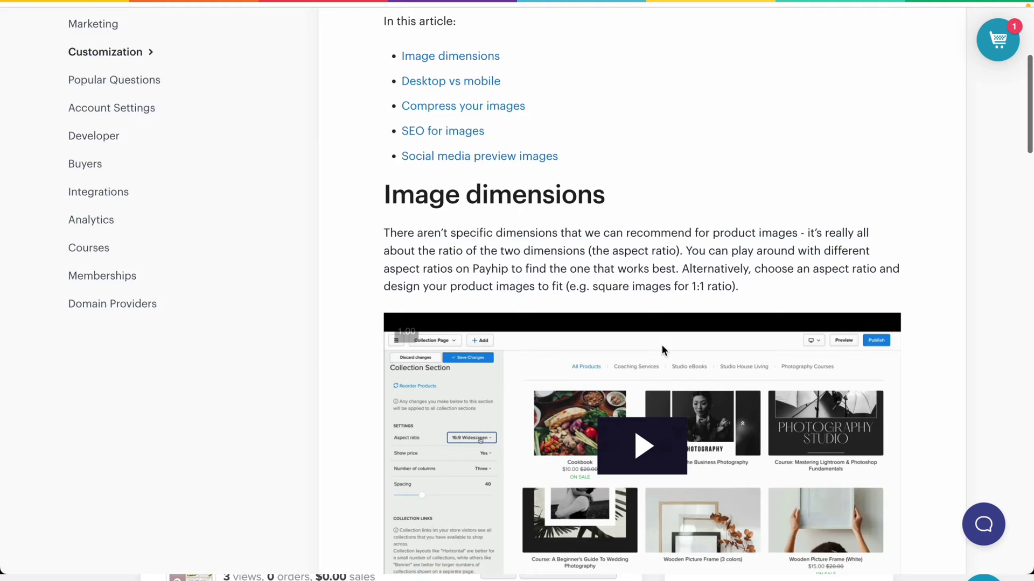
pyautogui.scroll(-1, 663, 386)
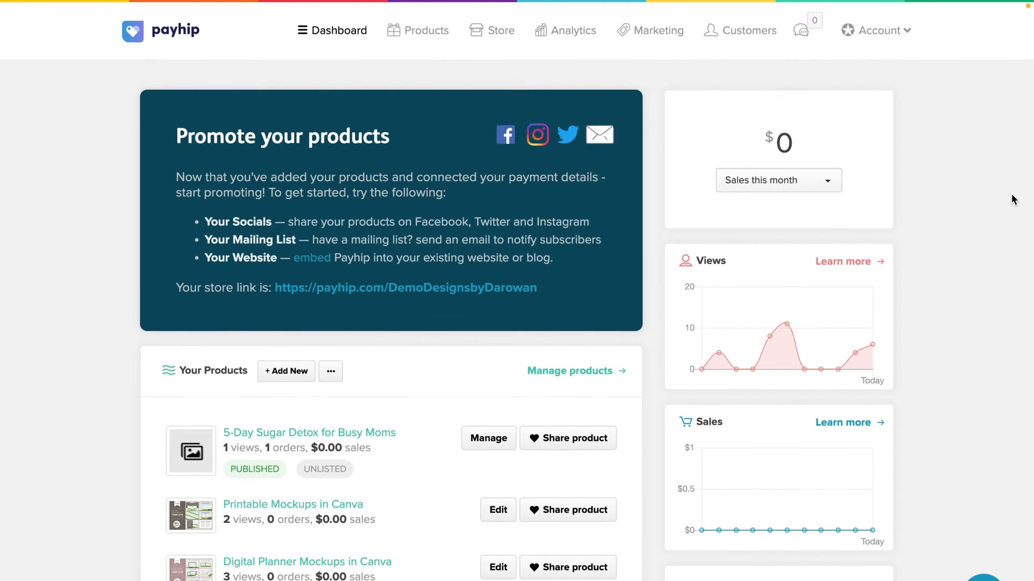
# - Launch the store builder on the All Products collection page from the dashboard
pyautogui.scroll(-7, 1014, 199)
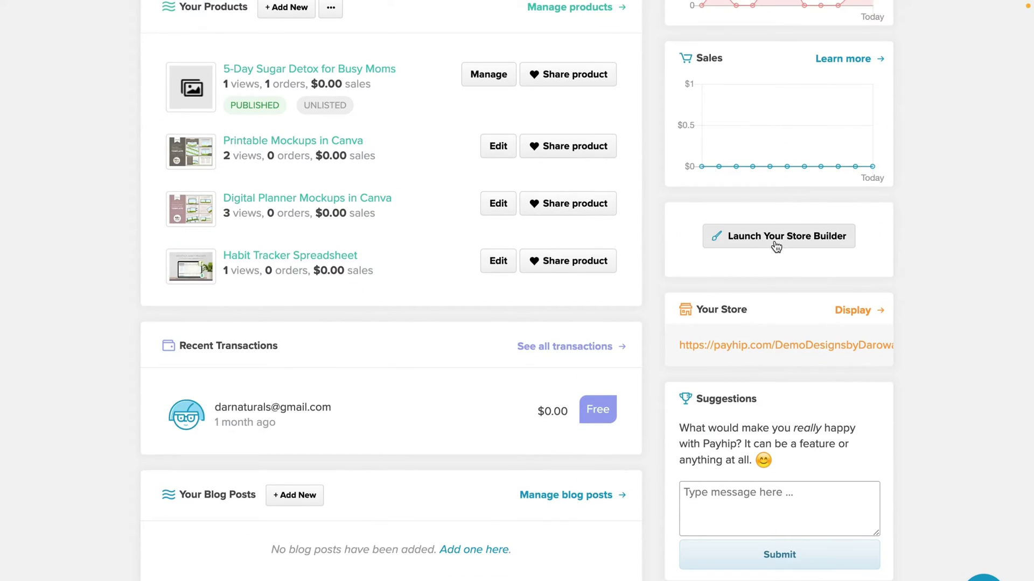
pyautogui.click(776, 247)
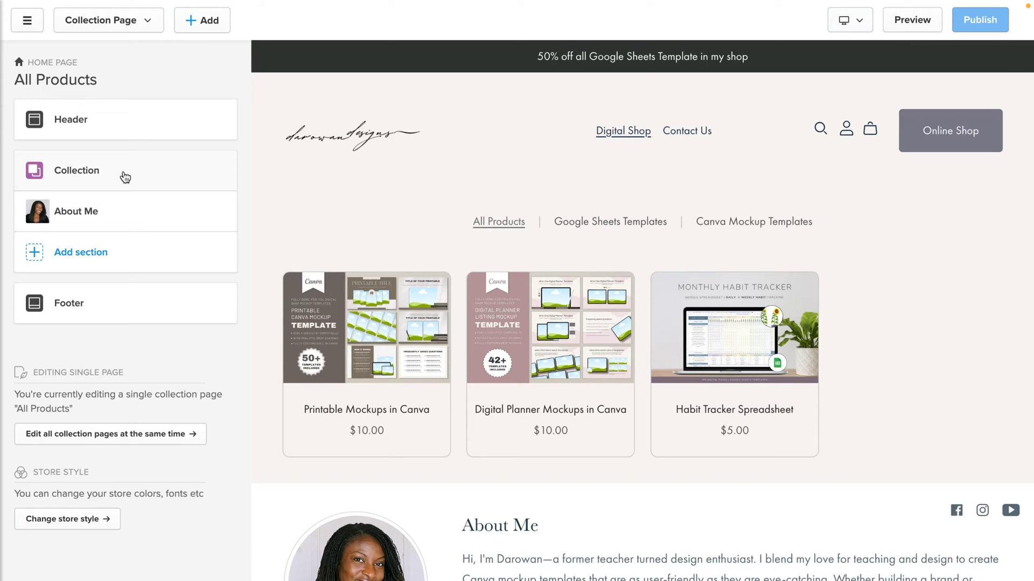
# - Open the Collection section settings and list its aspect ratio options
pyautogui.click(125, 177)
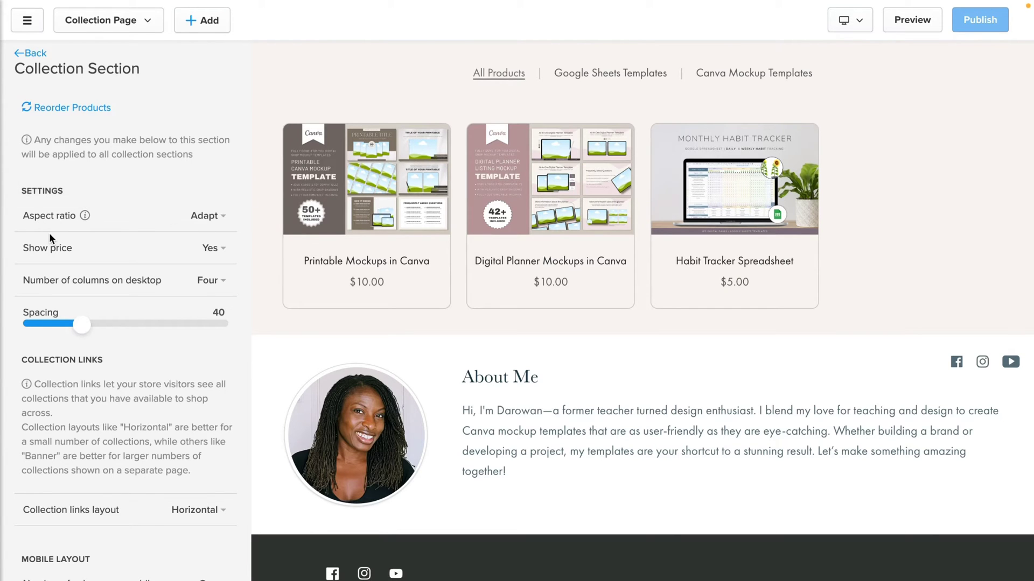
pyautogui.click(206, 216)
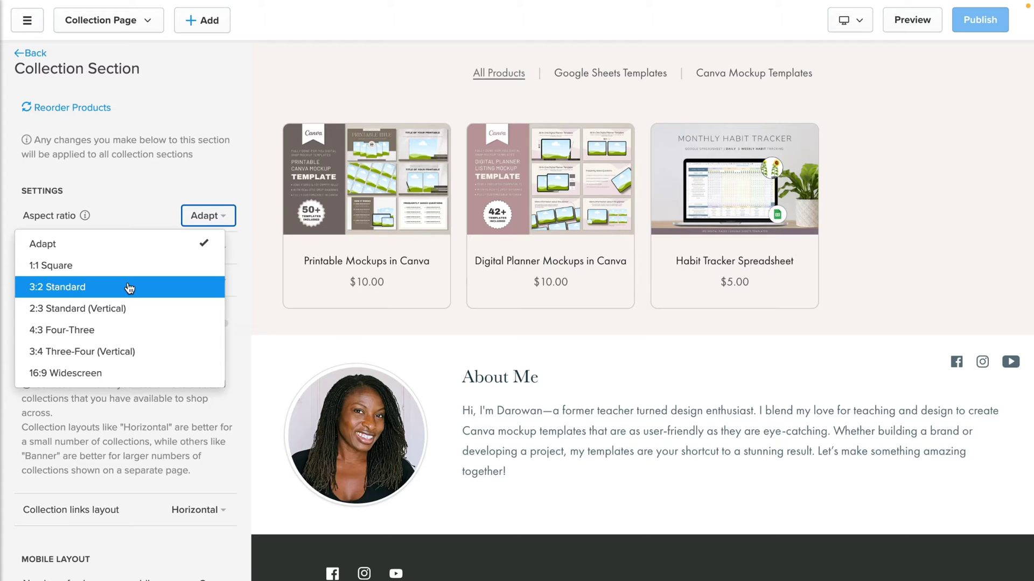
# - Try 1:1 Square on the collection images, then switch them to 3:2 Standard
pyautogui.click(118, 266)
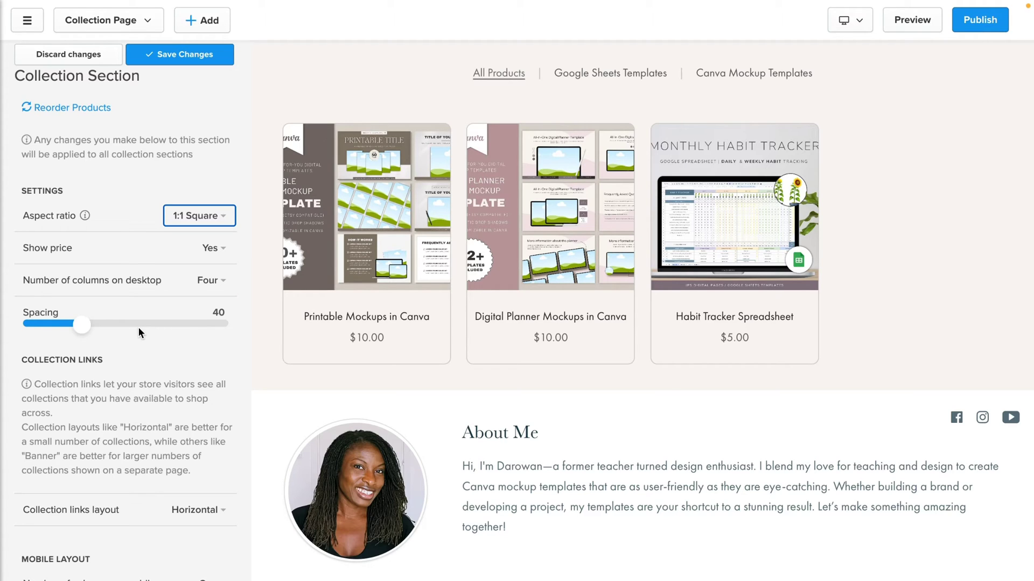
pyautogui.click(194, 221)
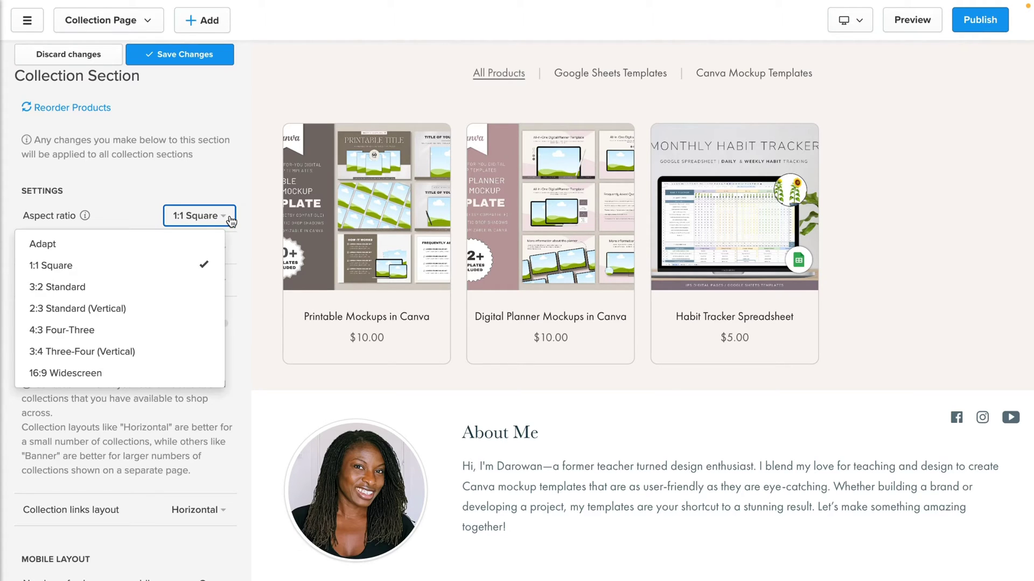
pyautogui.click(91, 288)
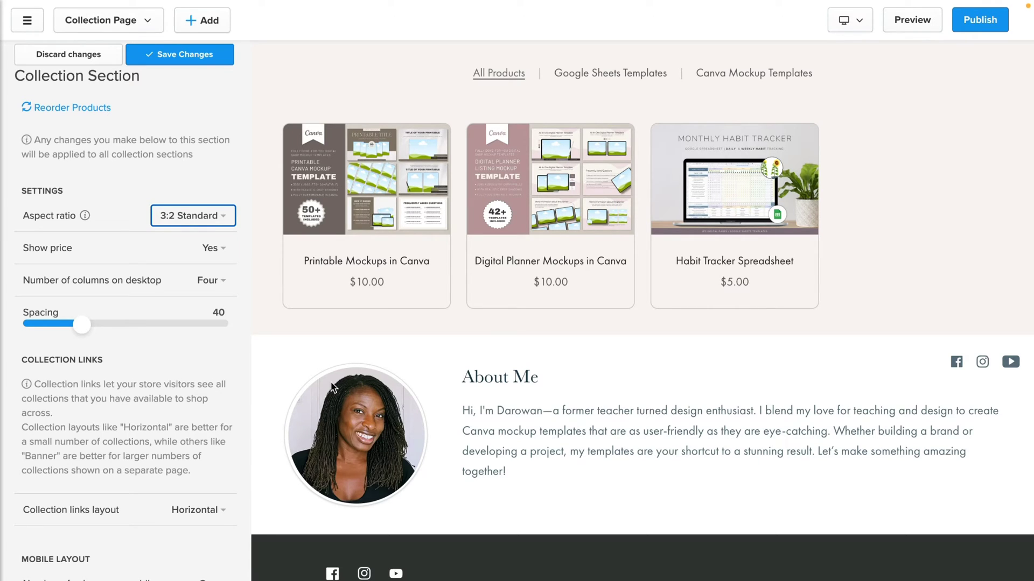
# - Try the 2:3 vertical ratio, return to 3:2 Standard, then try 4:3 Four-Three
pyautogui.click(217, 222)
pyautogui.click(127, 308)
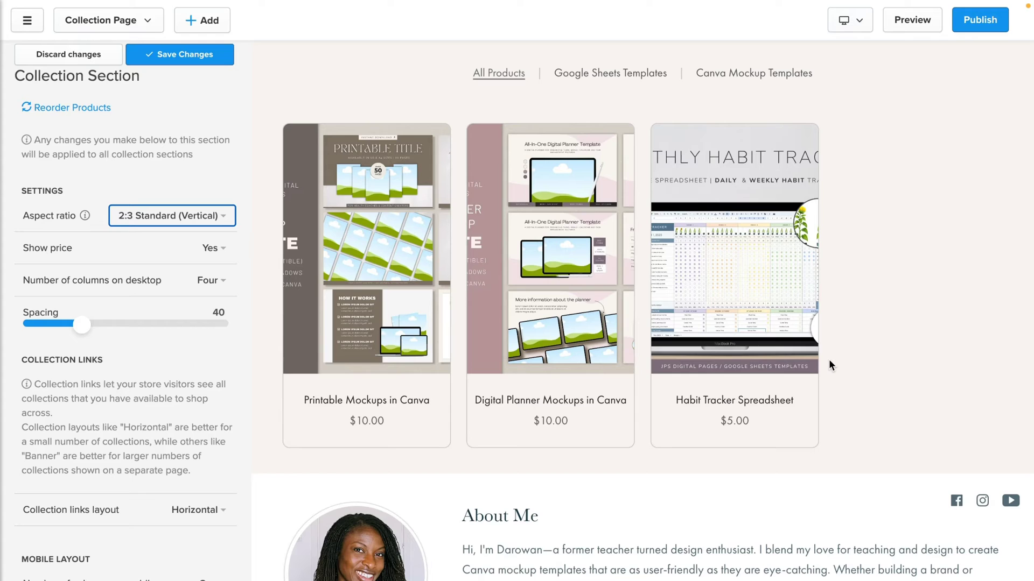
pyautogui.click(171, 215)
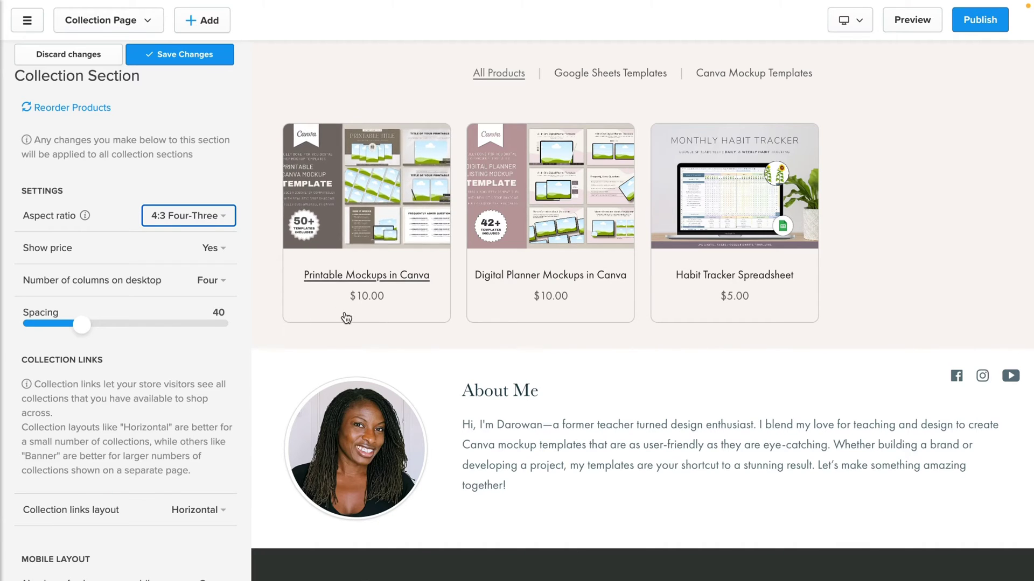
pyautogui.click(229, 215)
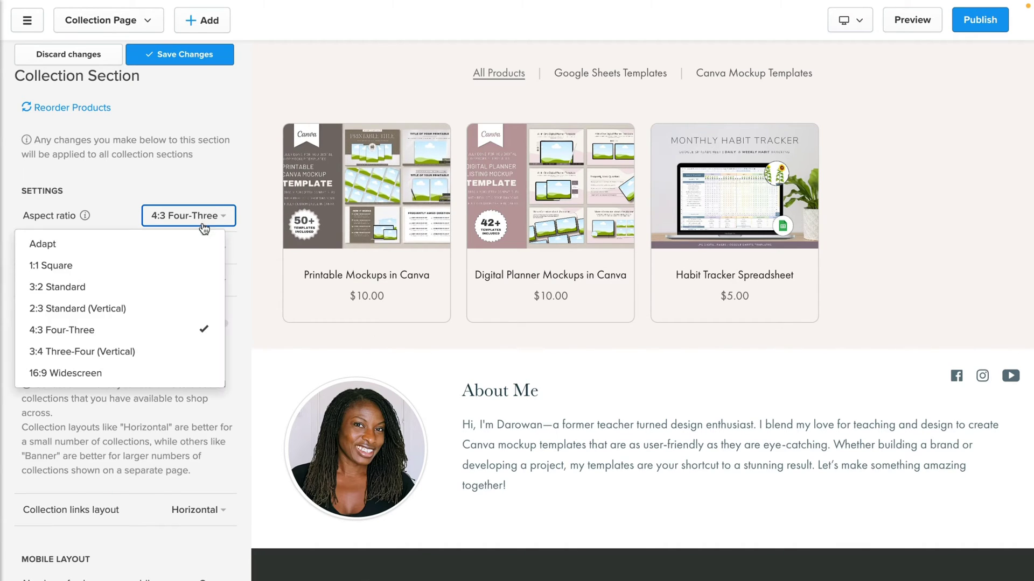
pyautogui.click(121, 286)
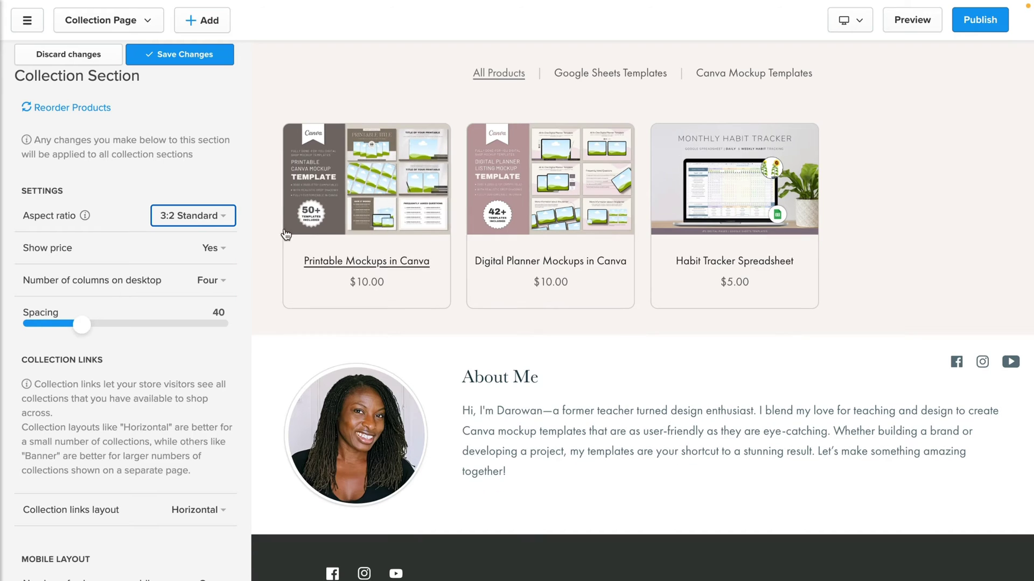
pyautogui.click(212, 223)
pyautogui.click(146, 333)
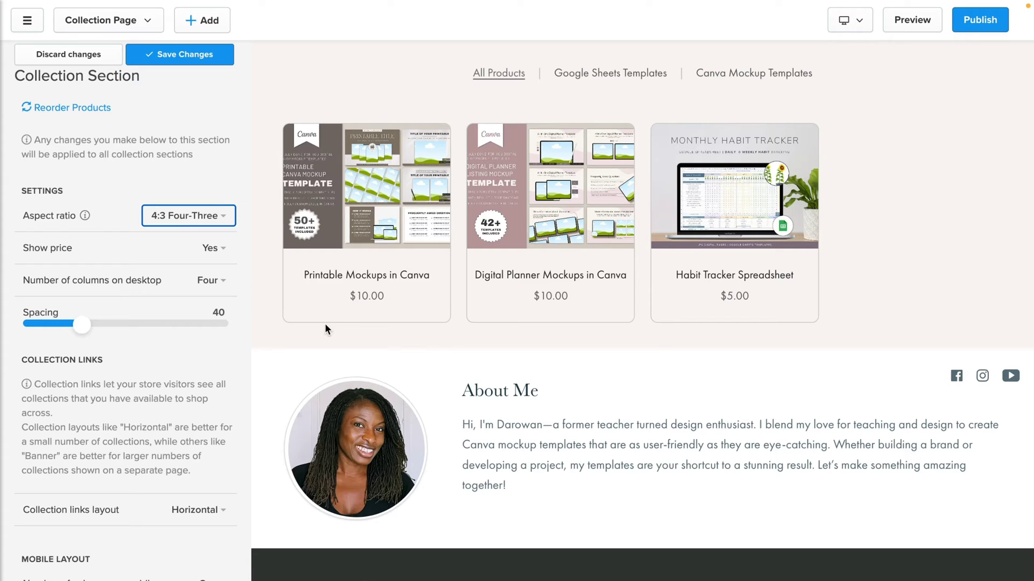
# - Compare 3:4 vertical, 2:3 vertical and 16:9 widescreen, then settle on 3:2 Standard
pyautogui.click(198, 215)
pyautogui.click(134, 351)
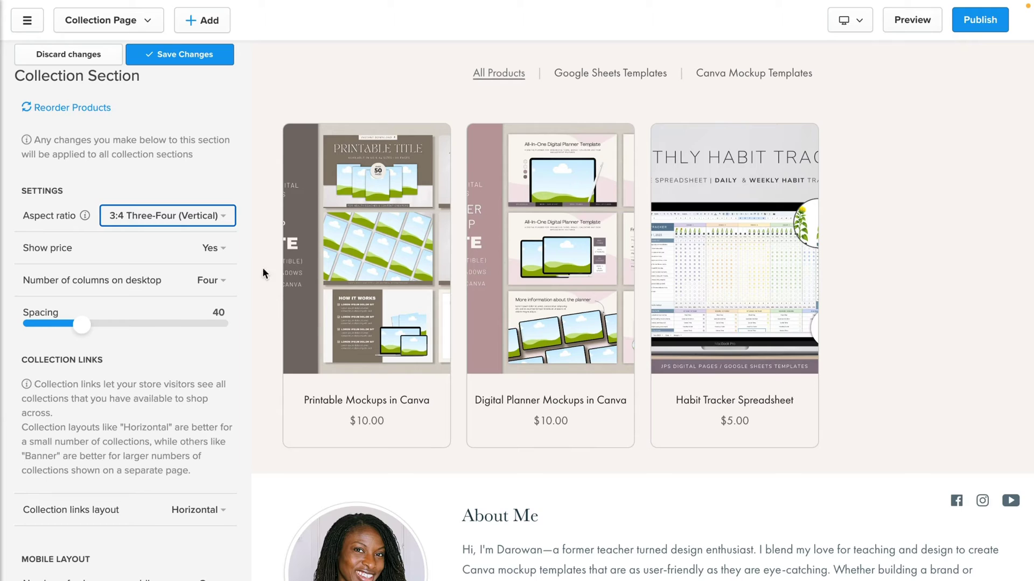
pyautogui.click(223, 223)
pyautogui.click(158, 306)
pyautogui.click(220, 216)
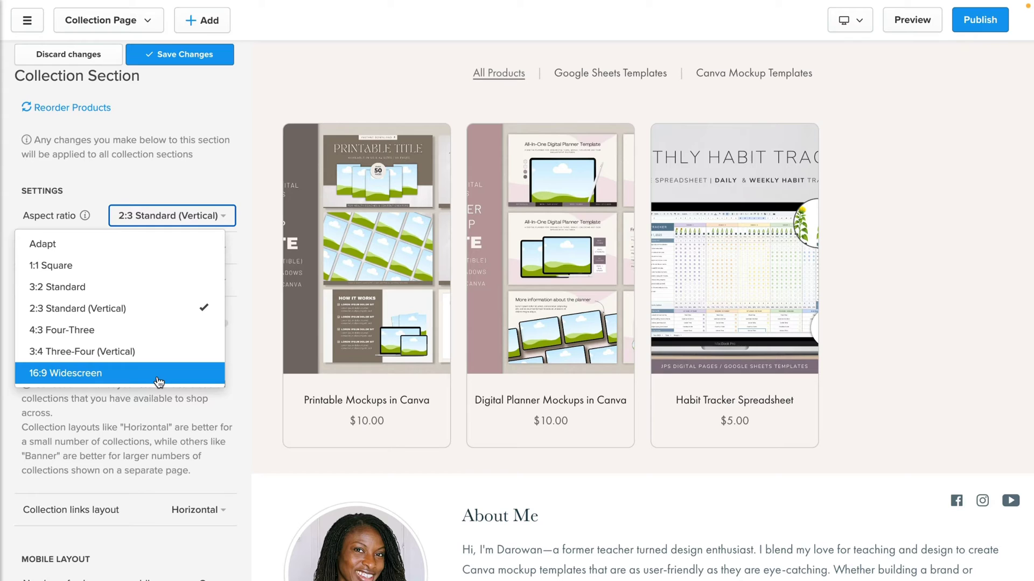
pyautogui.click(156, 374)
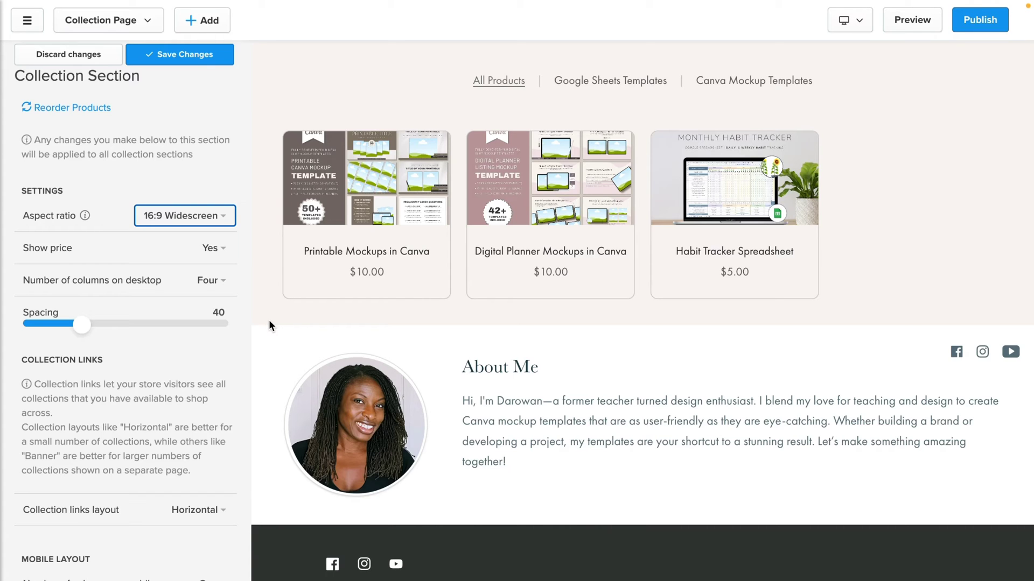
pyautogui.click(144, 219)
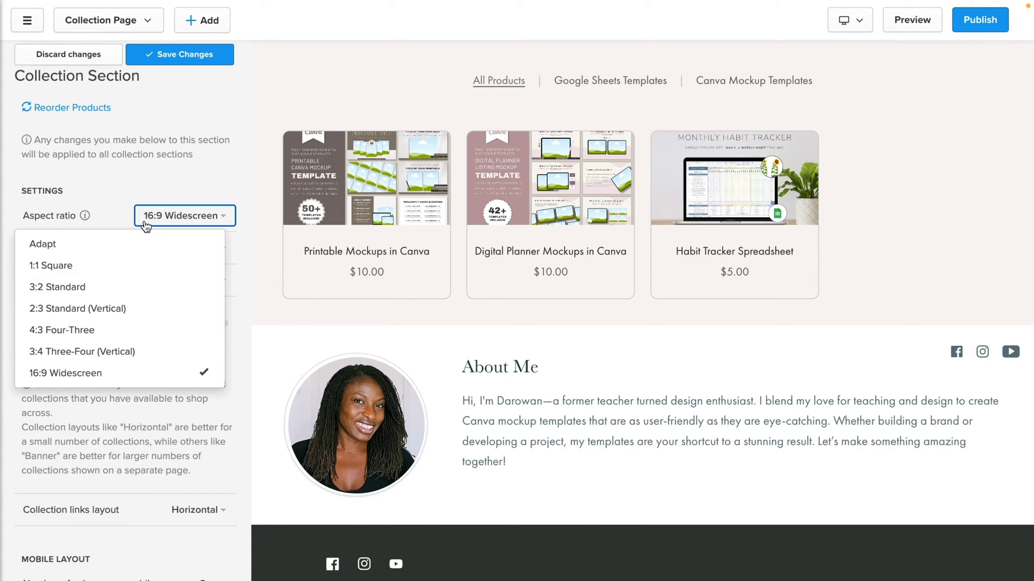
pyautogui.click(94, 286)
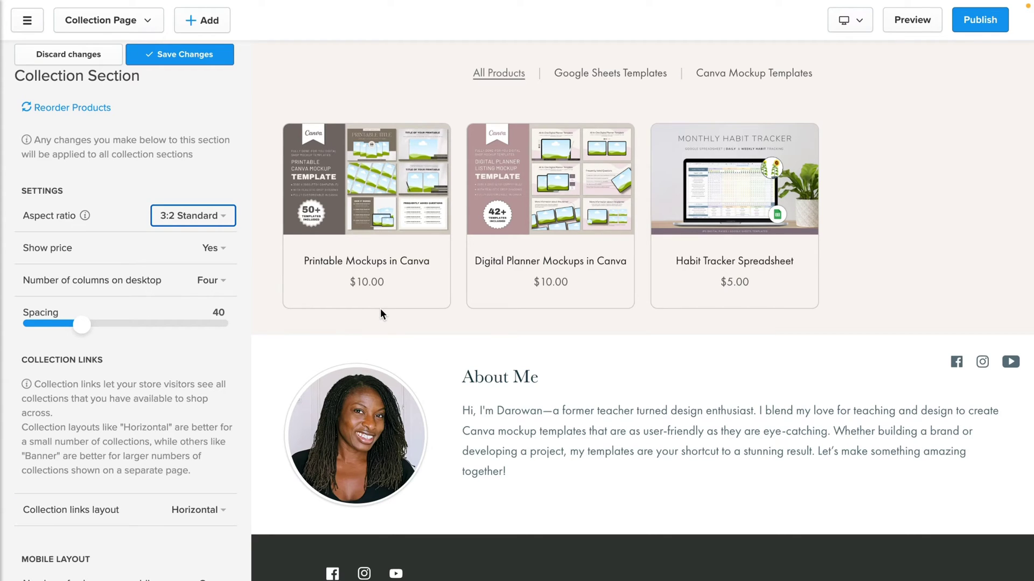
pyautogui.click(255, 291)
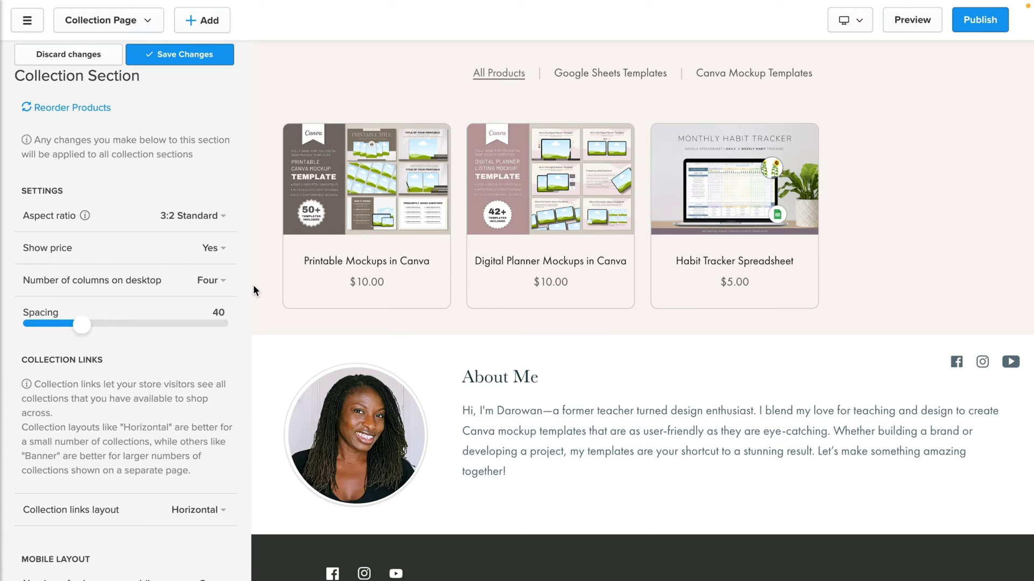
# - Show the collection products in two columns on desktop and return to the section list
pyautogui.click(205, 280)
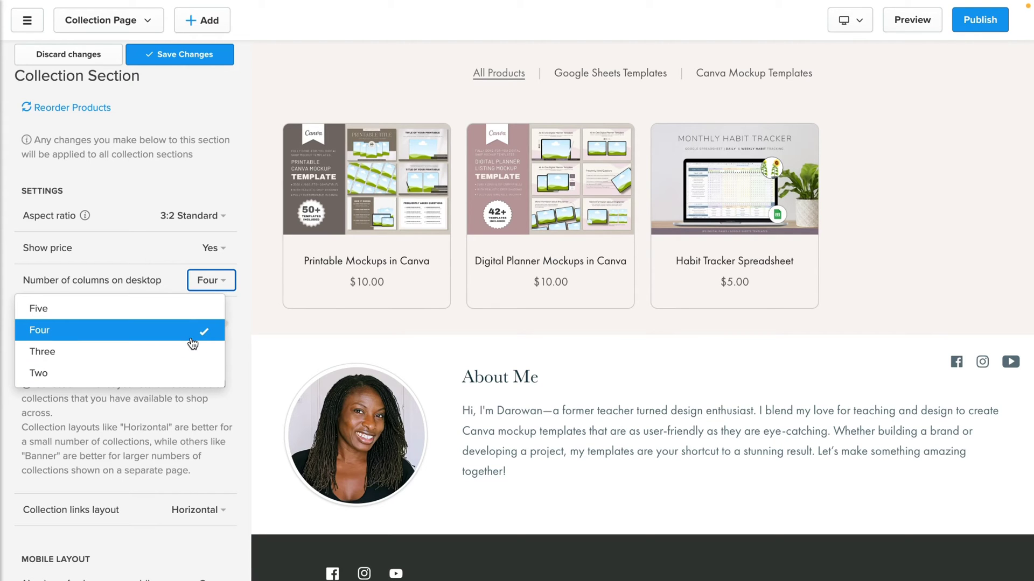
pyautogui.click(179, 374)
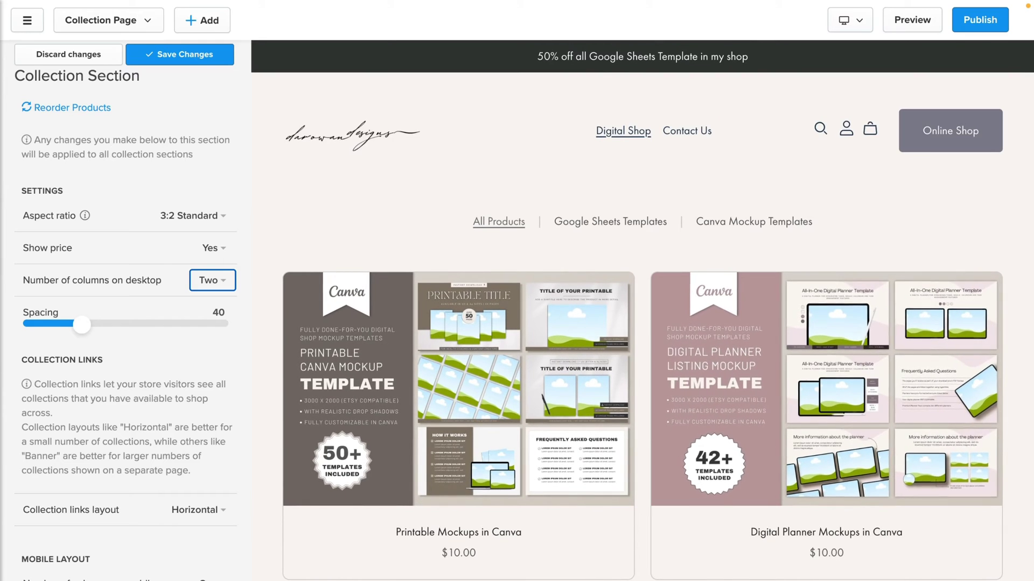
pyautogui.click(179, 54)
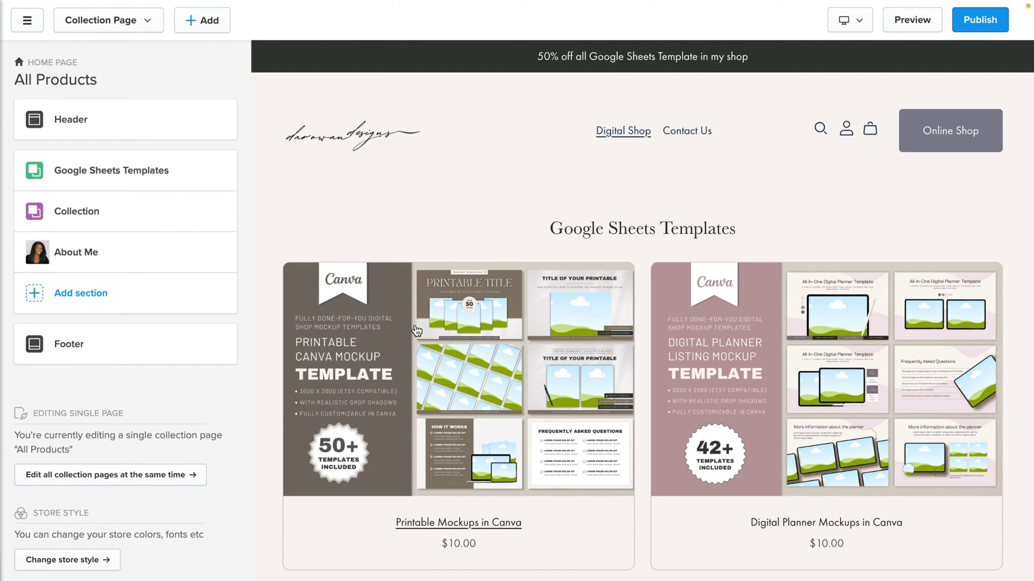
# - Switch the editor from the collection page to the Habit Tracker Spreadsheet product page
pyautogui.click(416, 331)
pyautogui.click(109, 20)
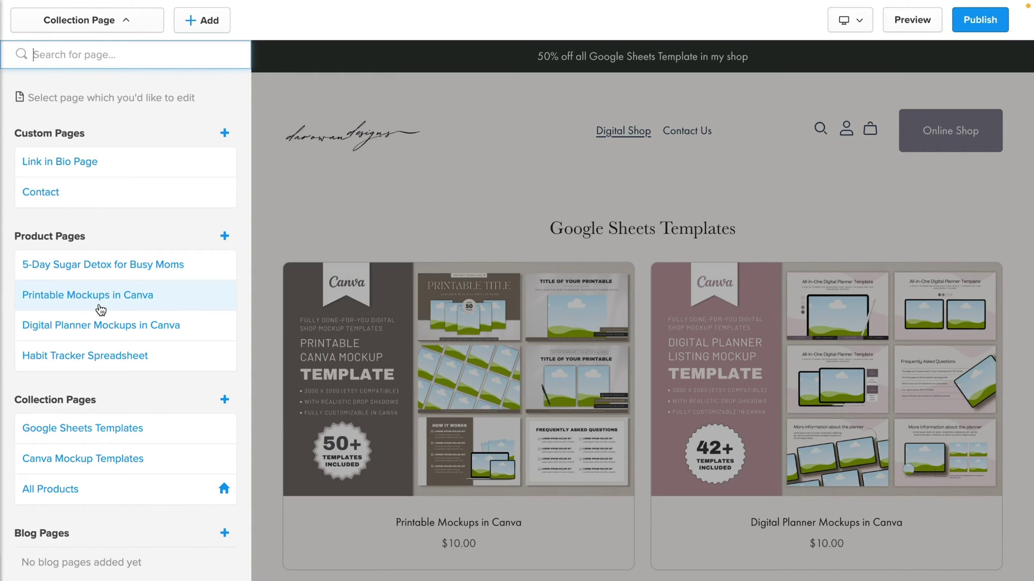
pyautogui.click(99, 356)
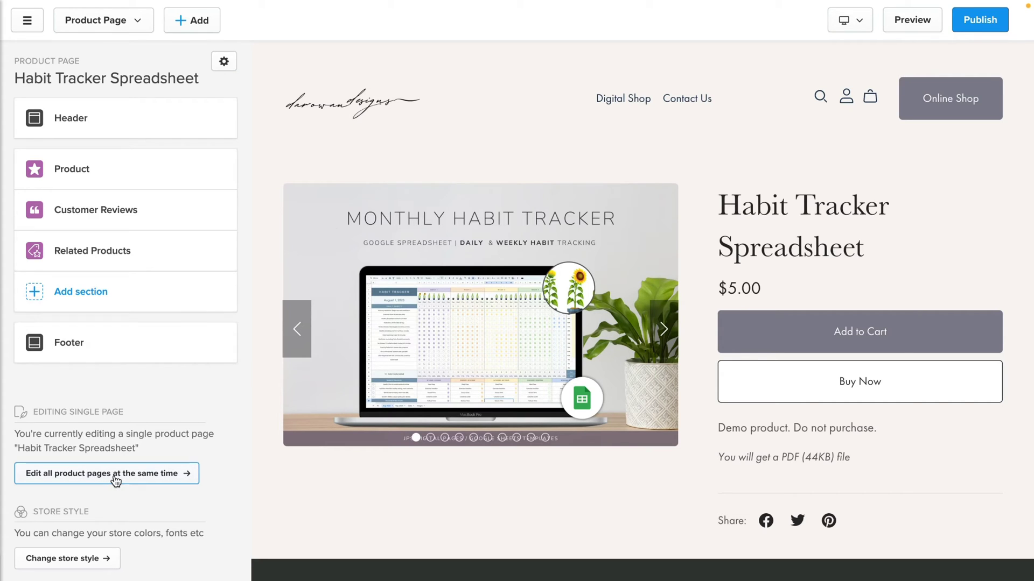
# - Choose to edit all product pages at once and answer the 'Are you sure?' prompt
pyautogui.click(114, 477)
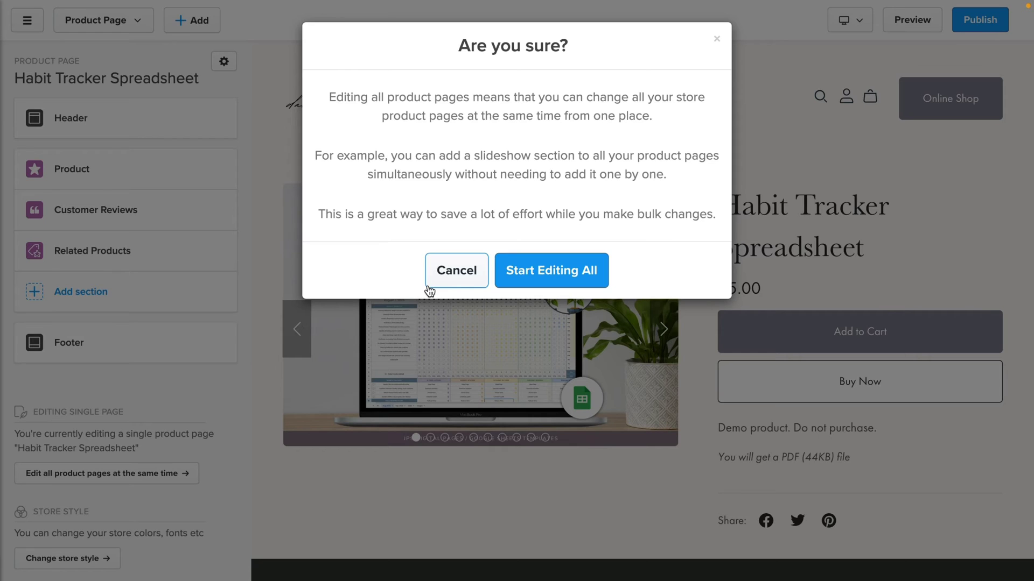
pyautogui.click(548, 278)
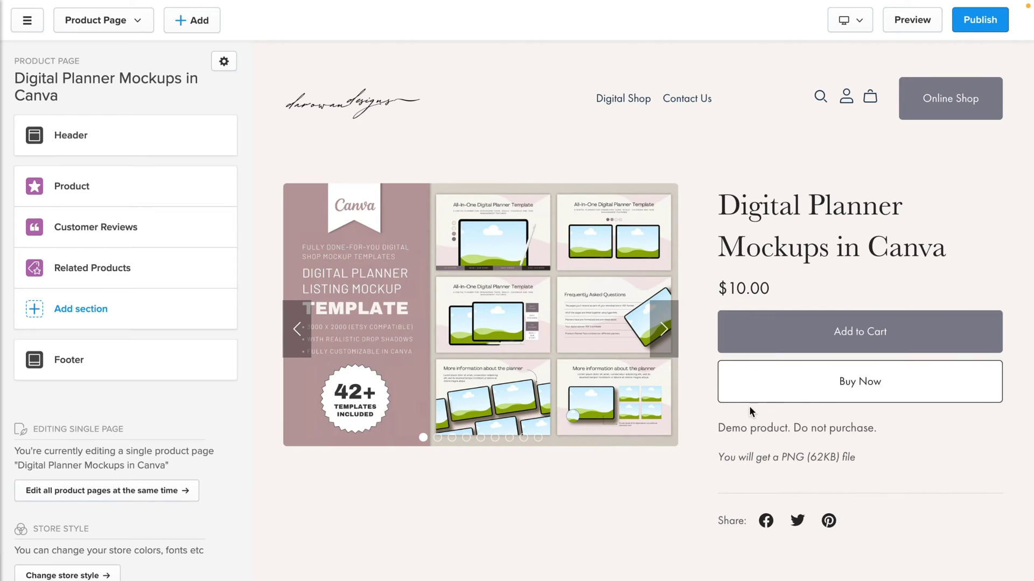
# - Switch to editing all product pages and scroll through the Habit Tracker Spreadsheet preview
pyautogui.click(134, 20)
pyautogui.scroll(-15, 802, 411)
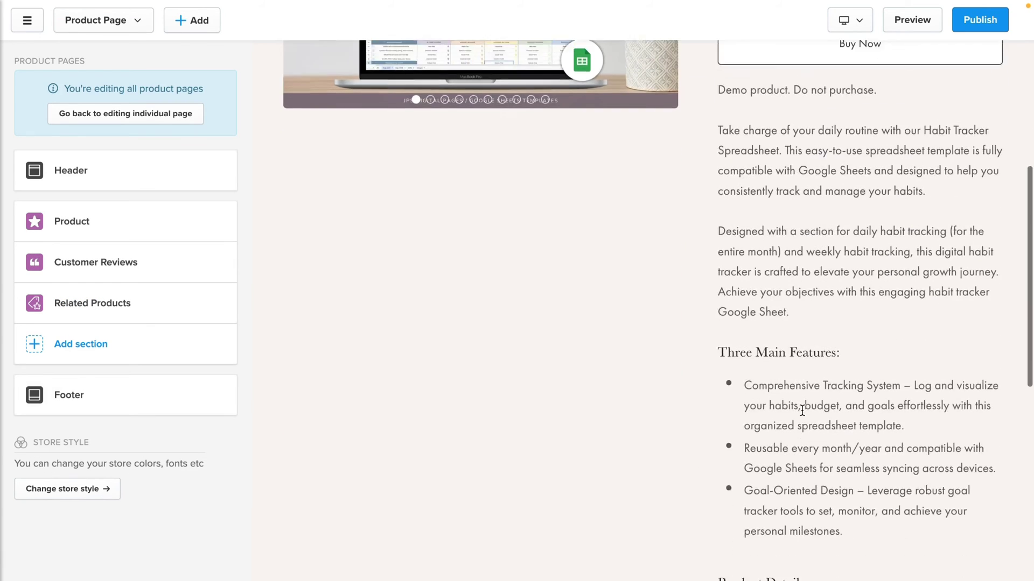
pyautogui.scroll(15, 801, 409)
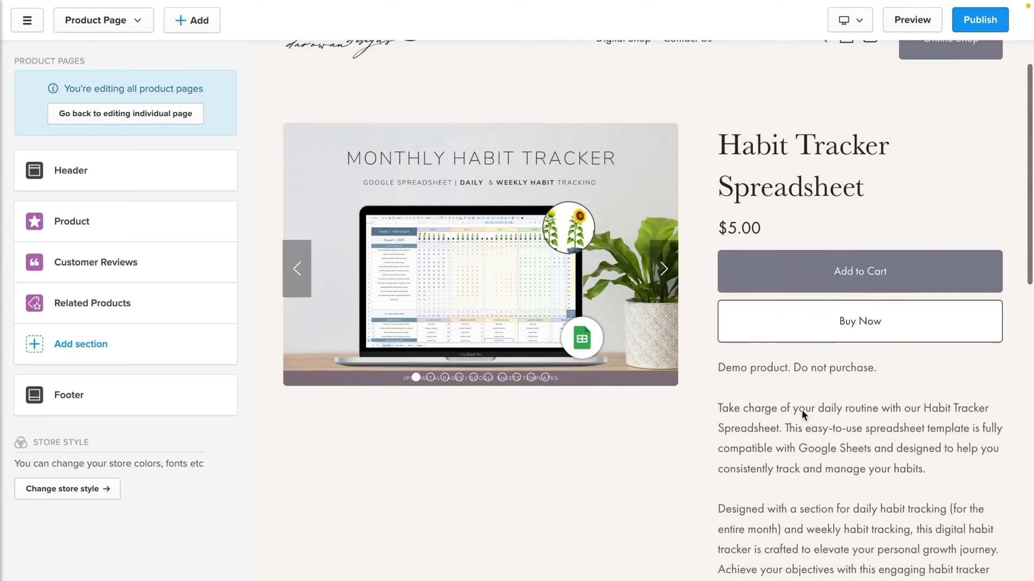
pyautogui.scroll(-1, 801, 409)
pyautogui.scroll(-1, 874, 363)
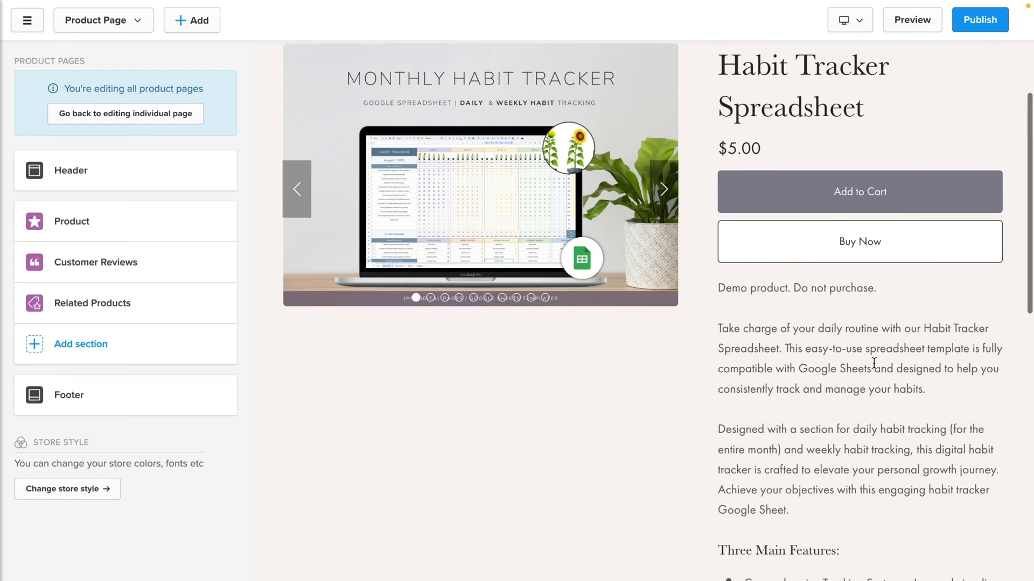
pyautogui.scroll(-6, 804, 373)
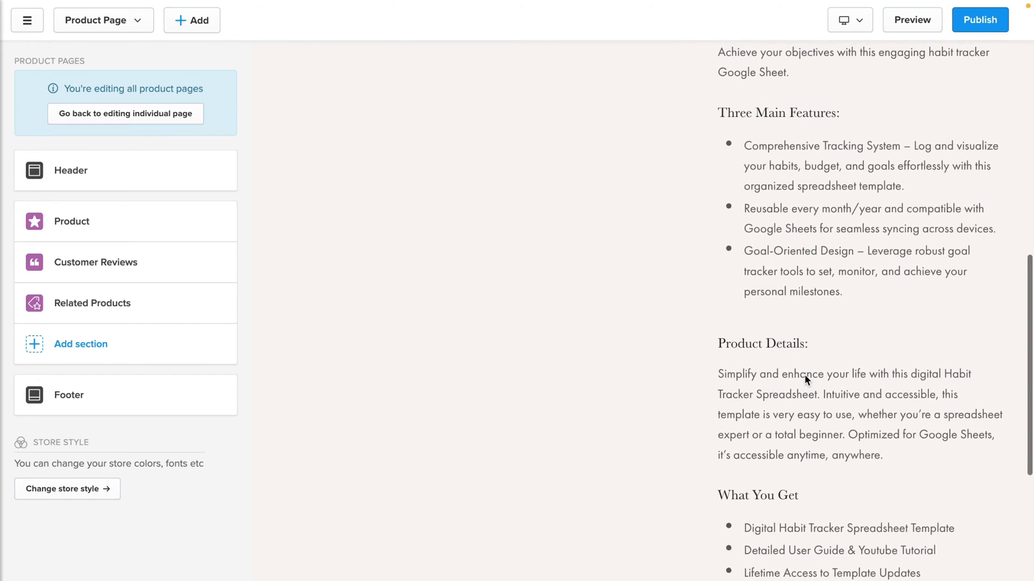
pyautogui.scroll(8, 372, 222)
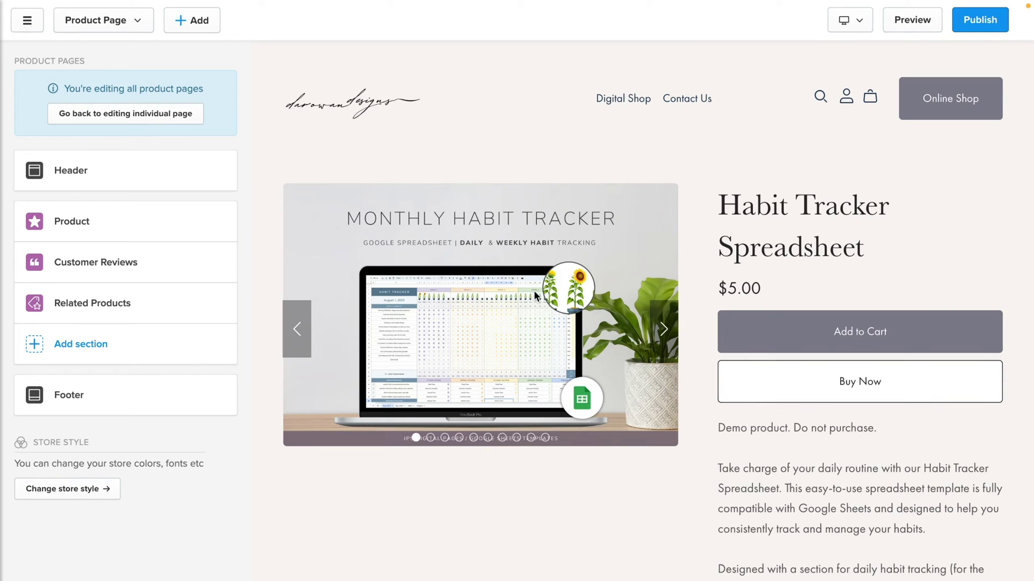
pyautogui.scroll(-12, 876, 316)
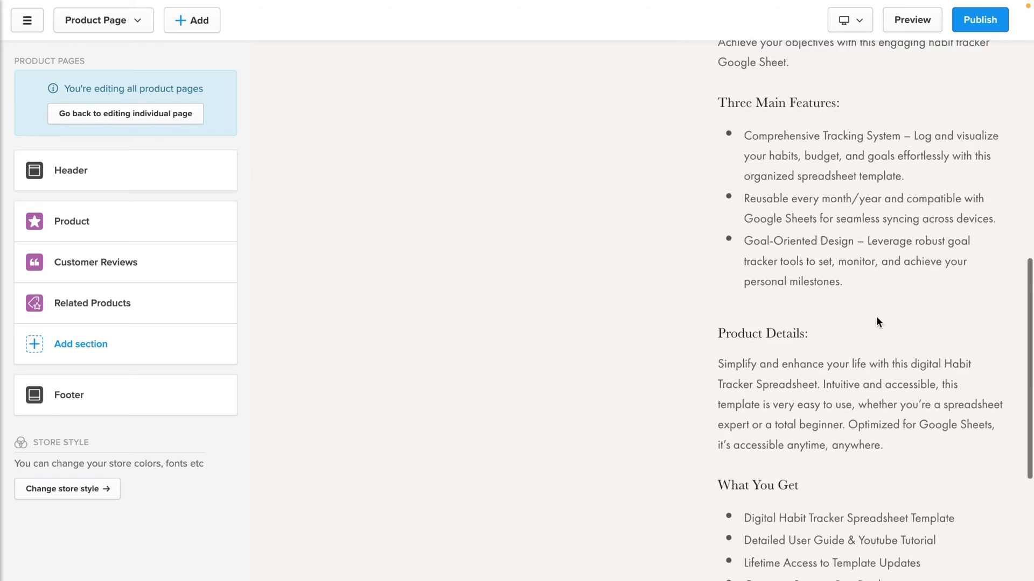
pyautogui.scroll(8, 876, 317)
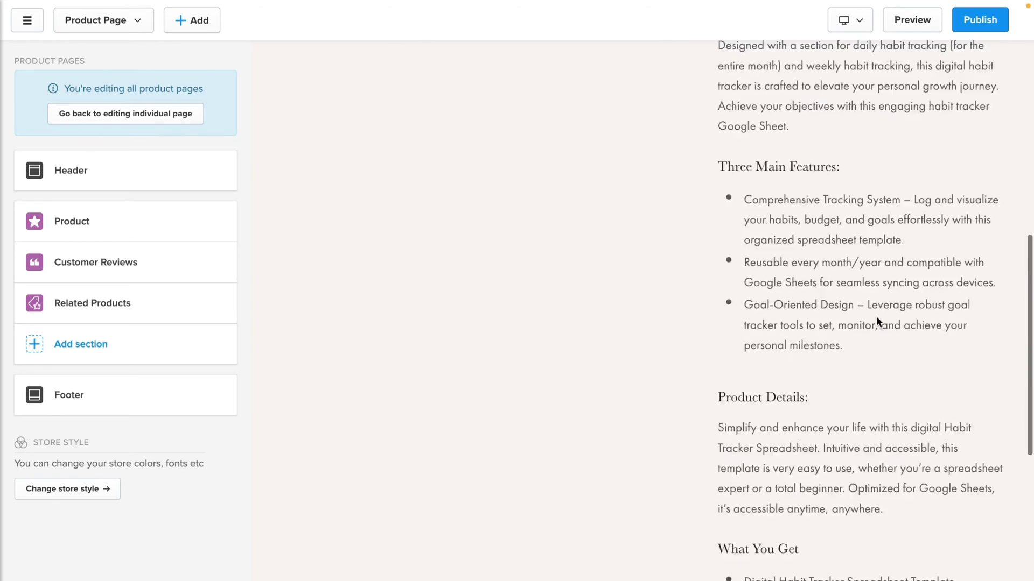
pyautogui.scroll(4, 877, 315)
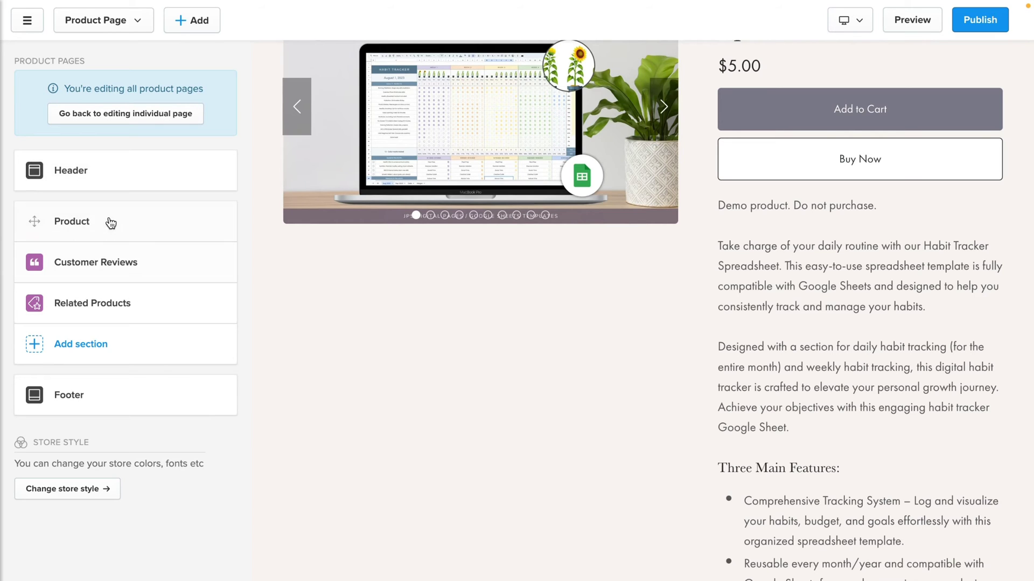
# - Narrow the Product section's image width from 55% to 45%
pyautogui.click(65, 233)
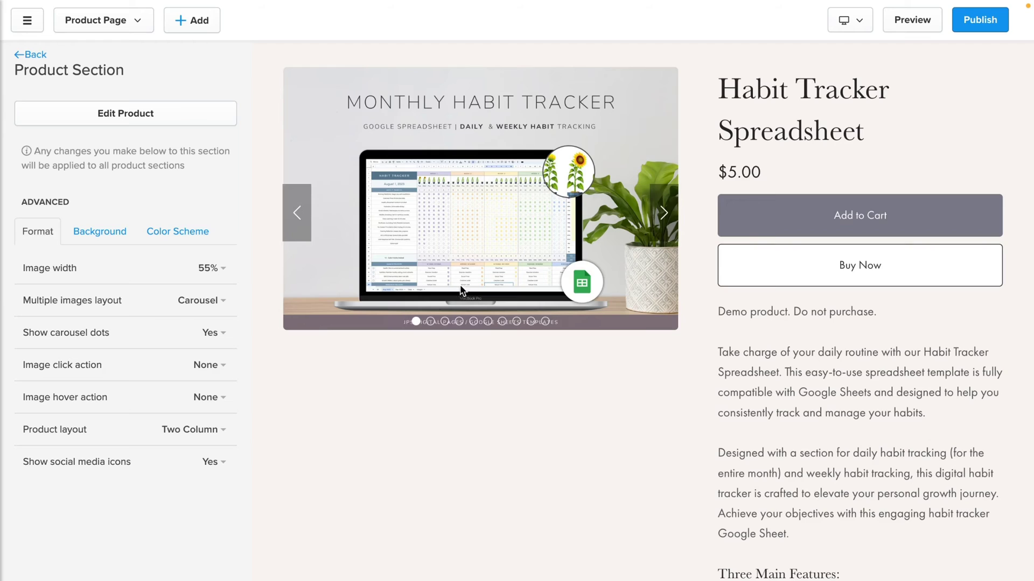
pyautogui.click(222, 272)
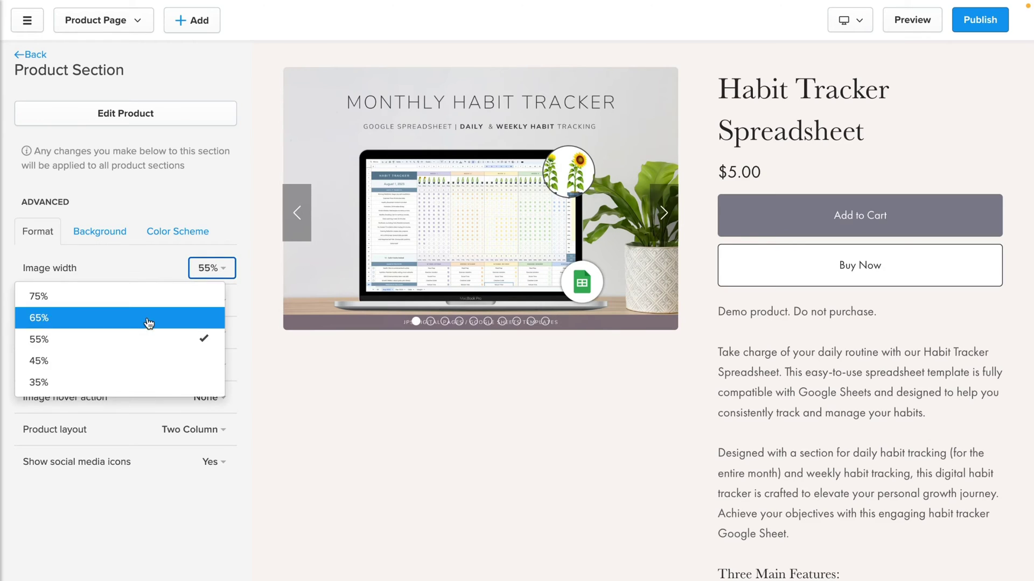
pyautogui.click(131, 363)
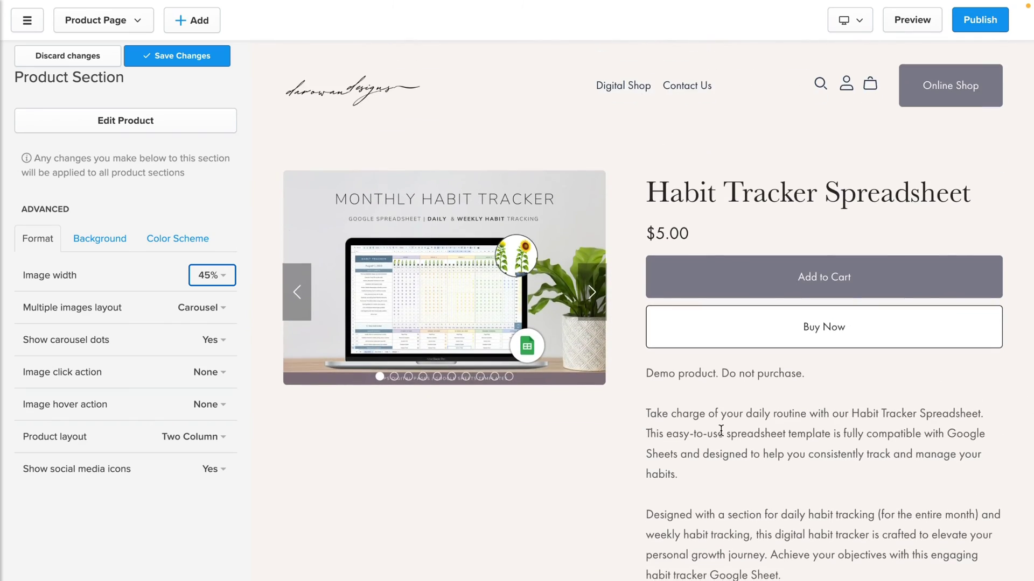
pyautogui.scroll(-10, 670, 429)
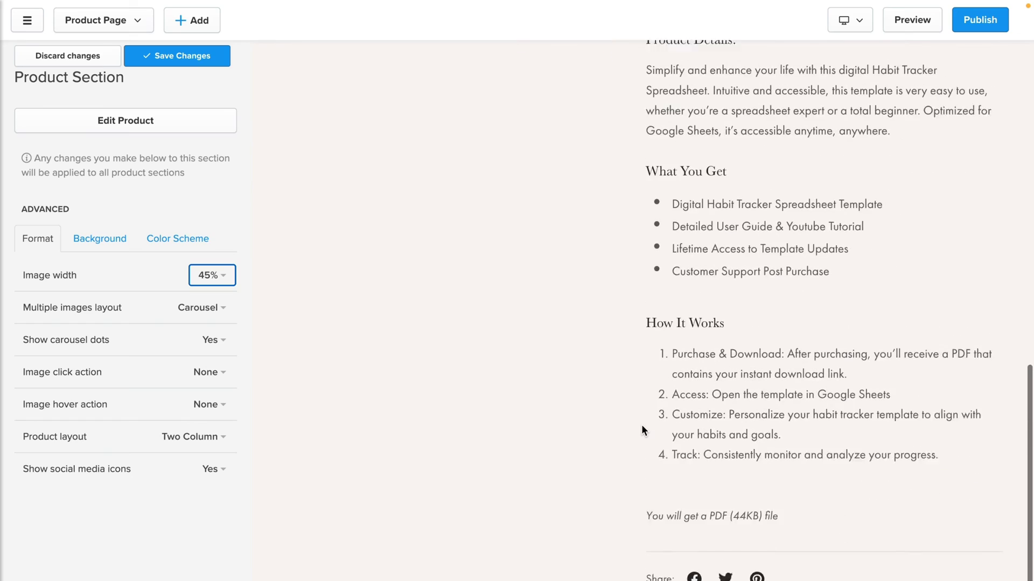
pyautogui.scroll(10, 641, 424)
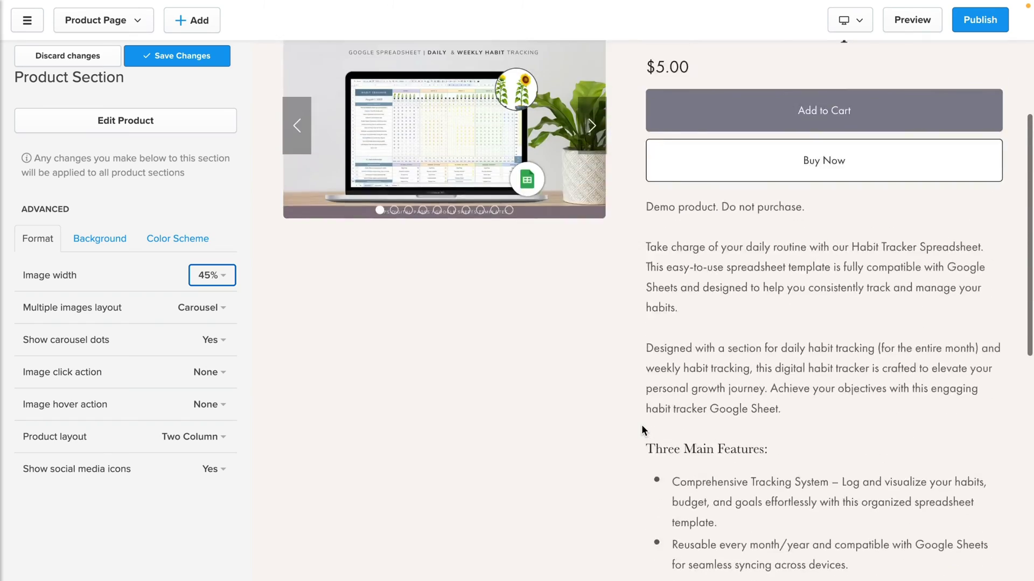
pyautogui.scroll(3, 642, 424)
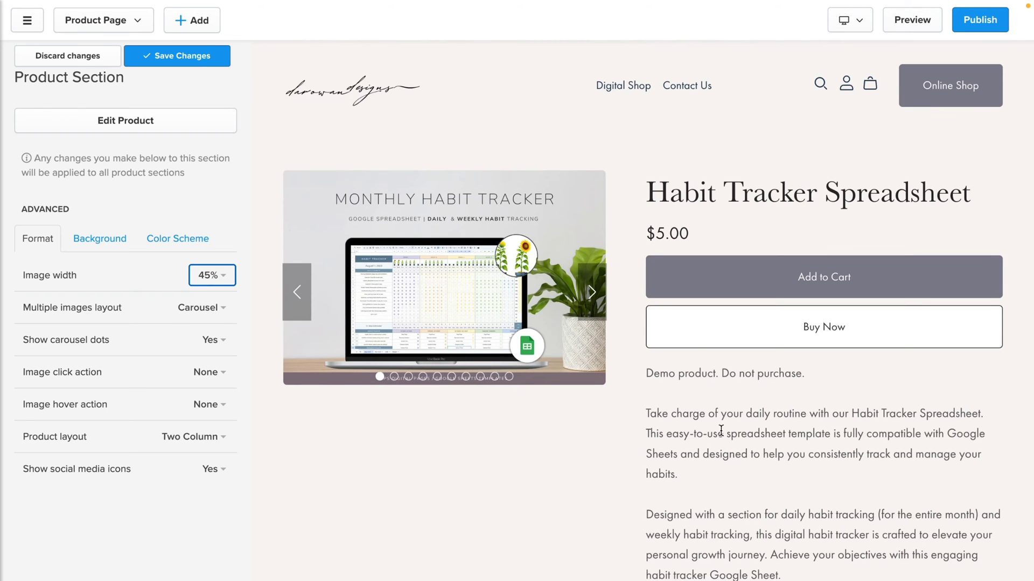
pyautogui.scroll(-6, 719, 429)
pyautogui.scroll(2, 720, 431)
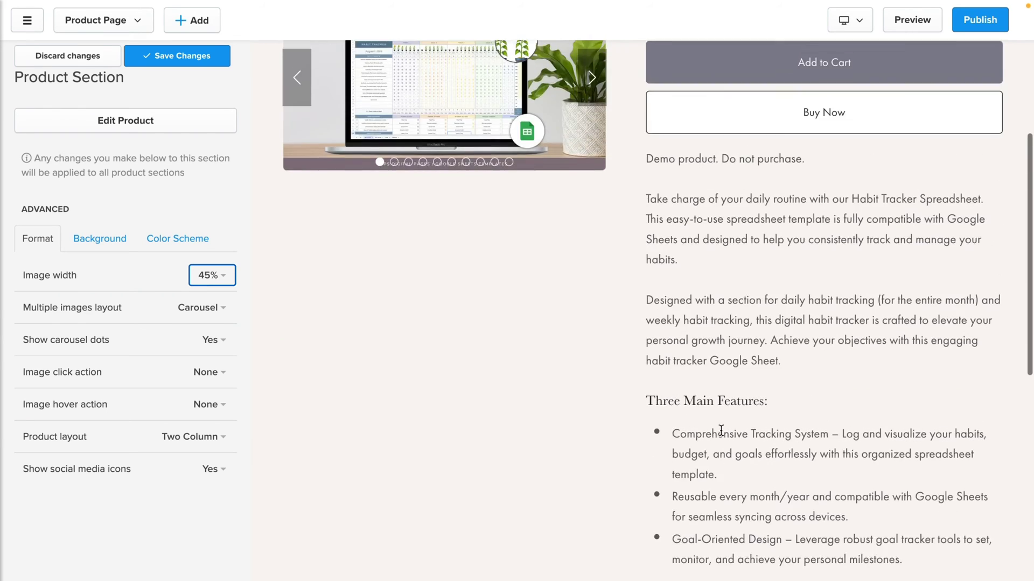
pyautogui.scroll(-7, 721, 431)
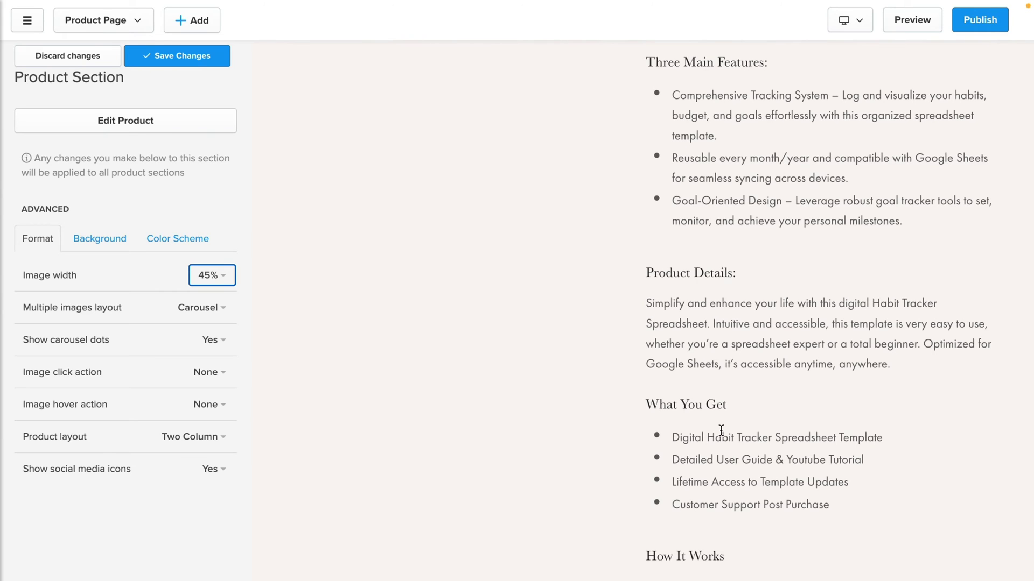
pyautogui.scroll(-1, 721, 431)
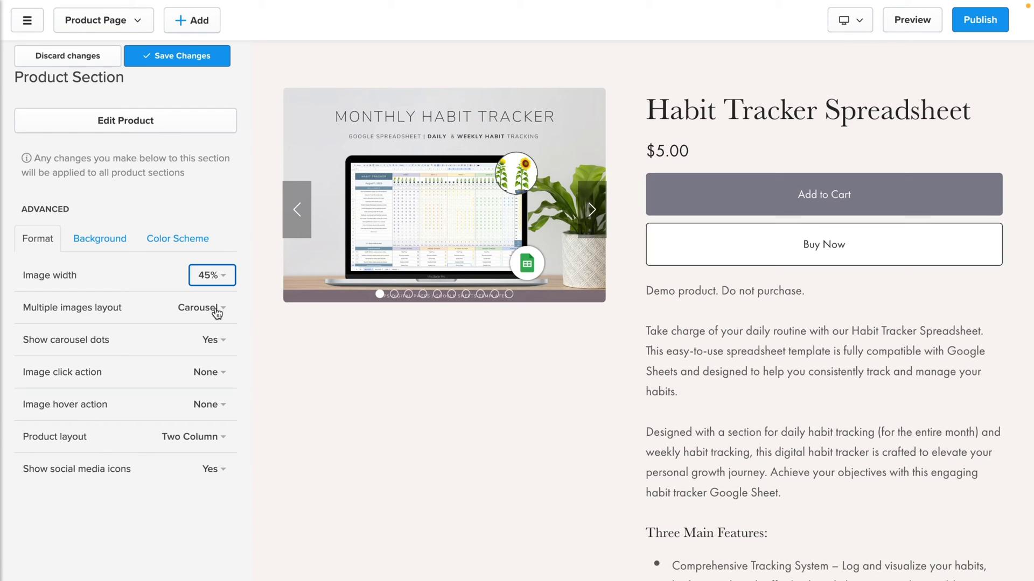
pyautogui.click(592, 210)
pyautogui.click(592, 210)
pyautogui.click(592, 210)
pyautogui.click(592, 210)
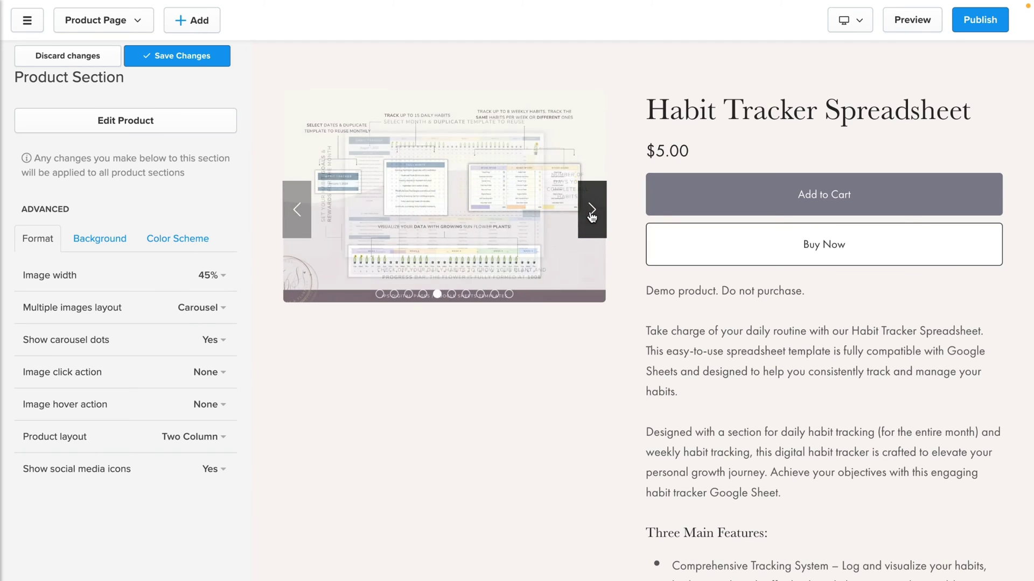
pyautogui.click(592, 210)
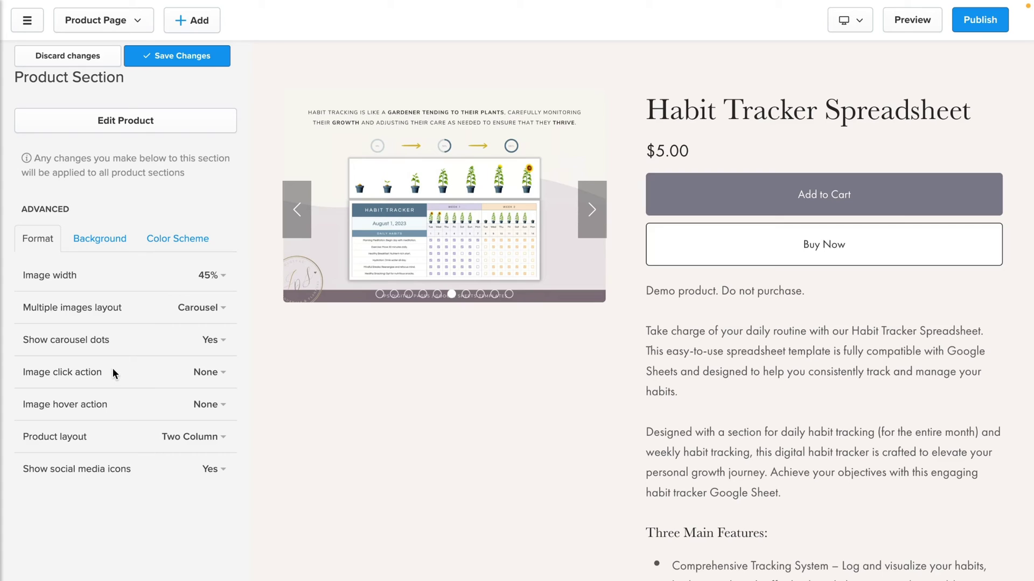
# - Set Multiple images layout to Slideshow with Horizontal thumbnails beneath the main image
pyautogui.click(208, 308)
pyautogui.click(160, 338)
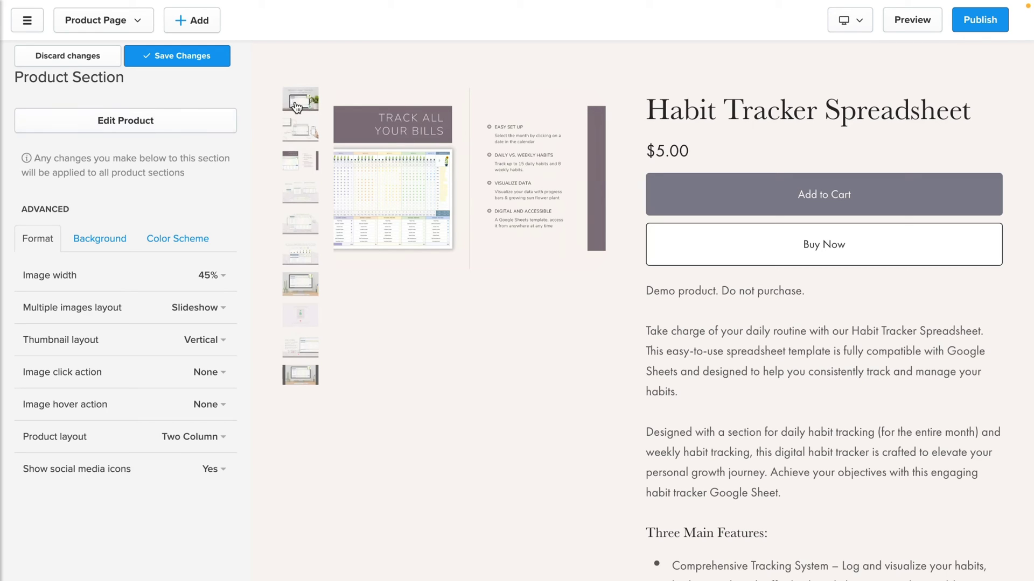
pyautogui.click(221, 341)
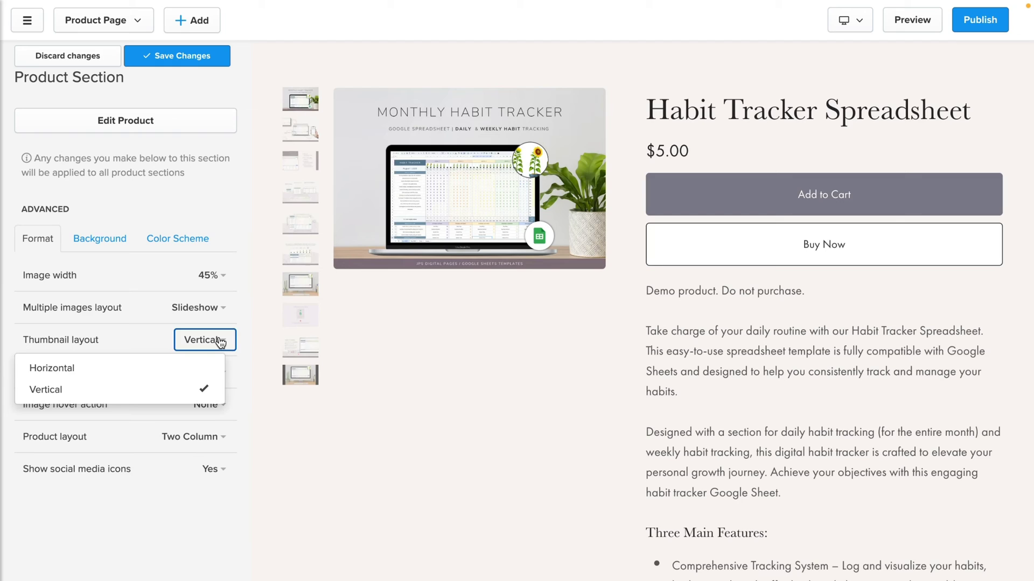
pyautogui.click(175, 369)
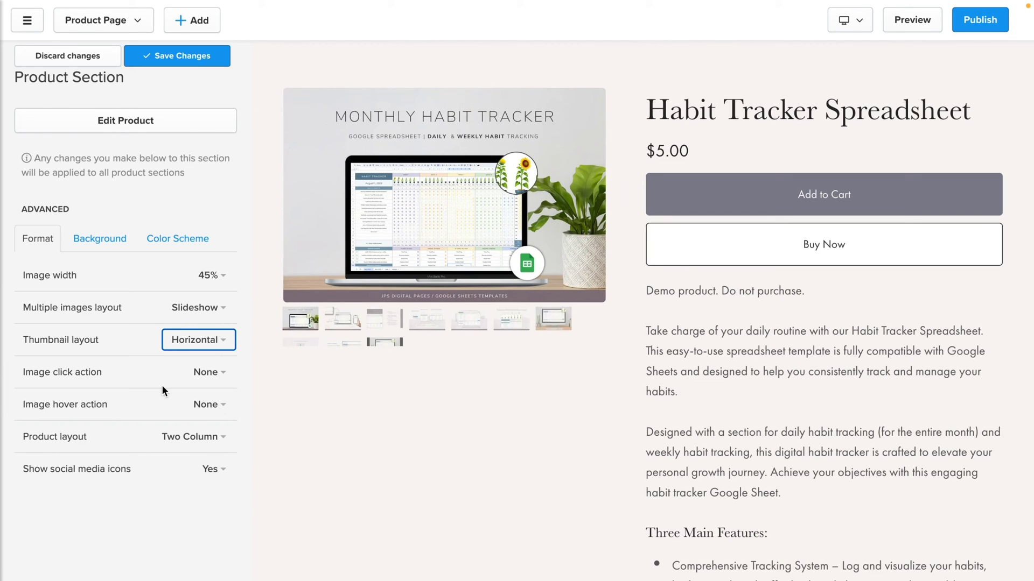
pyautogui.click(218, 308)
# - Try the Stacked multiple-images layout and scroll the preview to review it
pyautogui.click(108, 362)
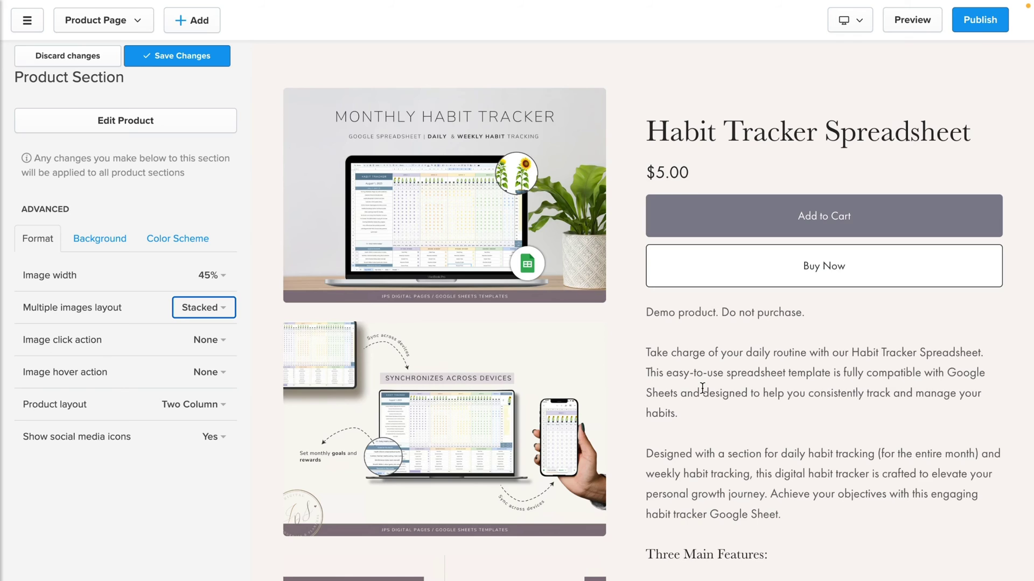
pyautogui.scroll(-10, 702, 388)
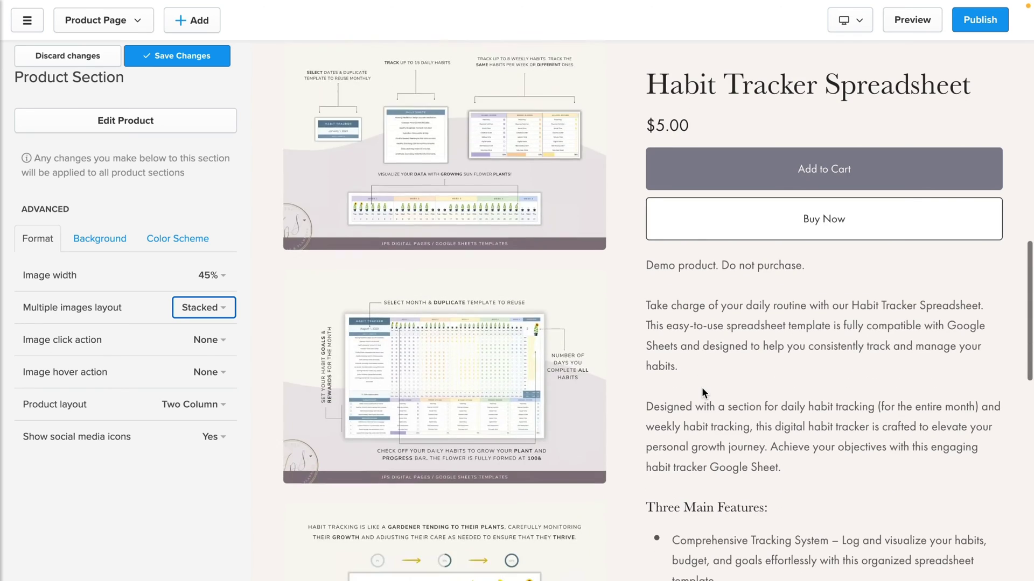
pyautogui.scroll(5, 524, 217)
pyautogui.scroll(3, 533, 198)
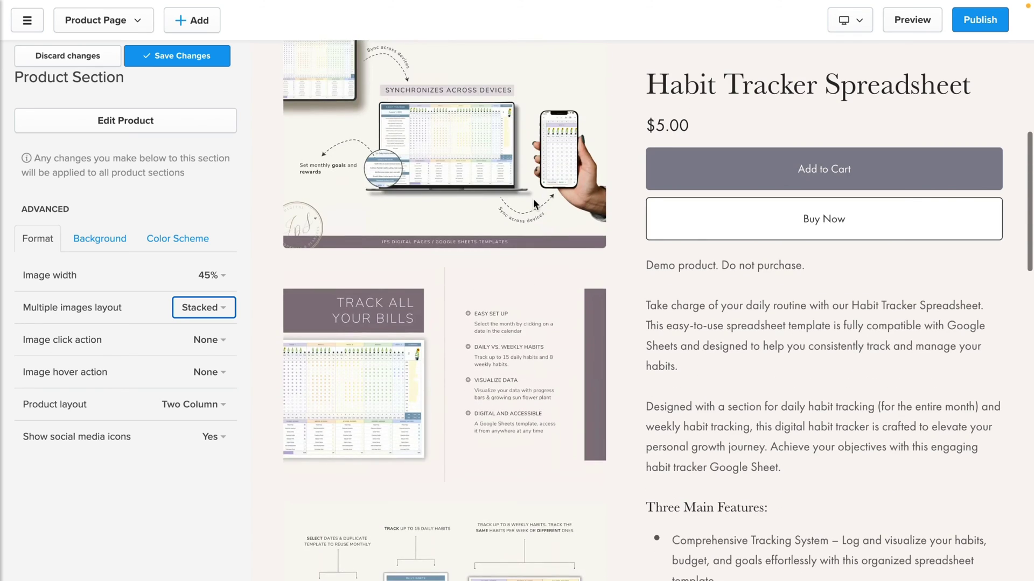
pyautogui.scroll(-10, 533, 199)
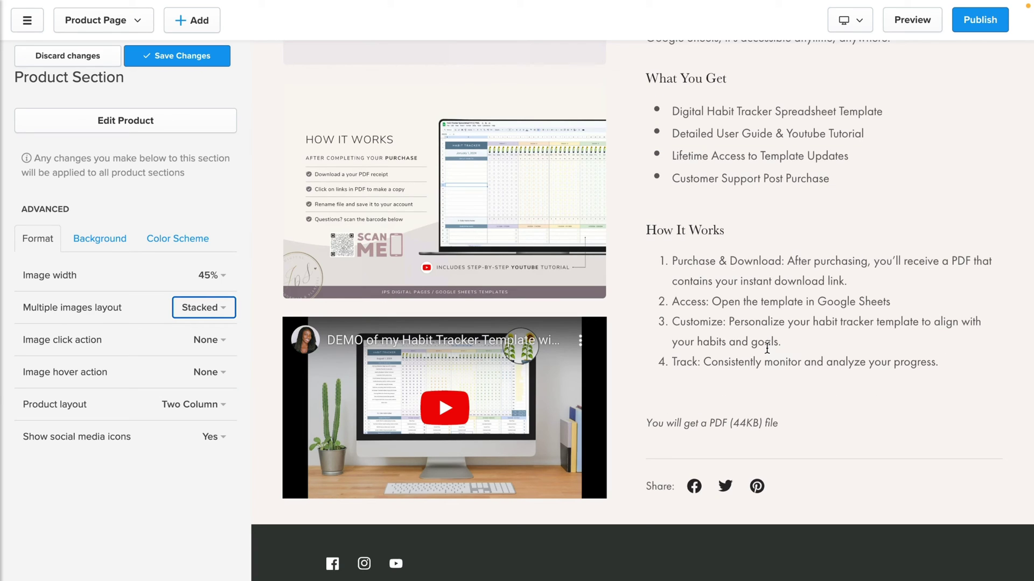
pyautogui.scroll(10, 775, 264)
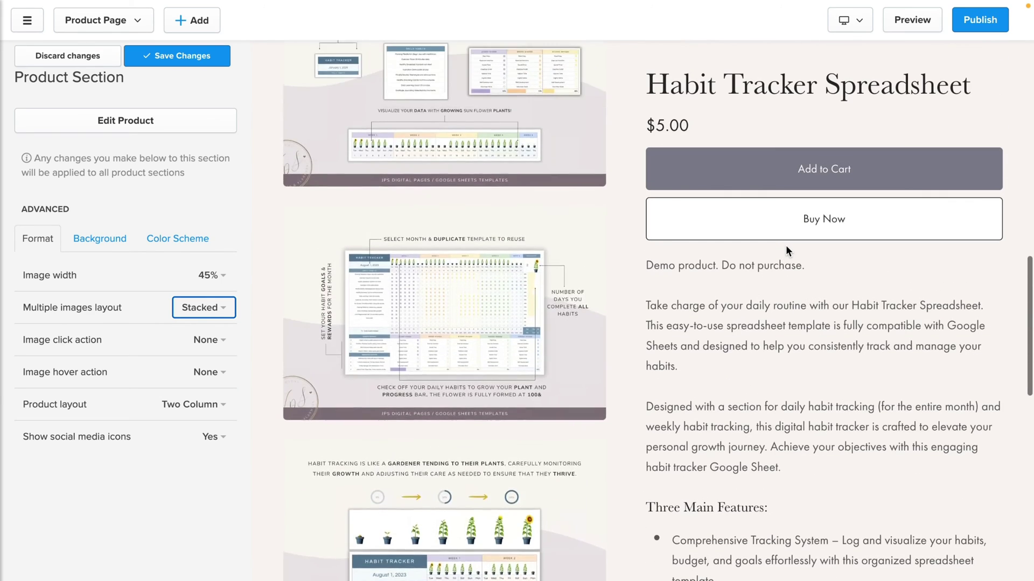
pyautogui.scroll(3, 786, 246)
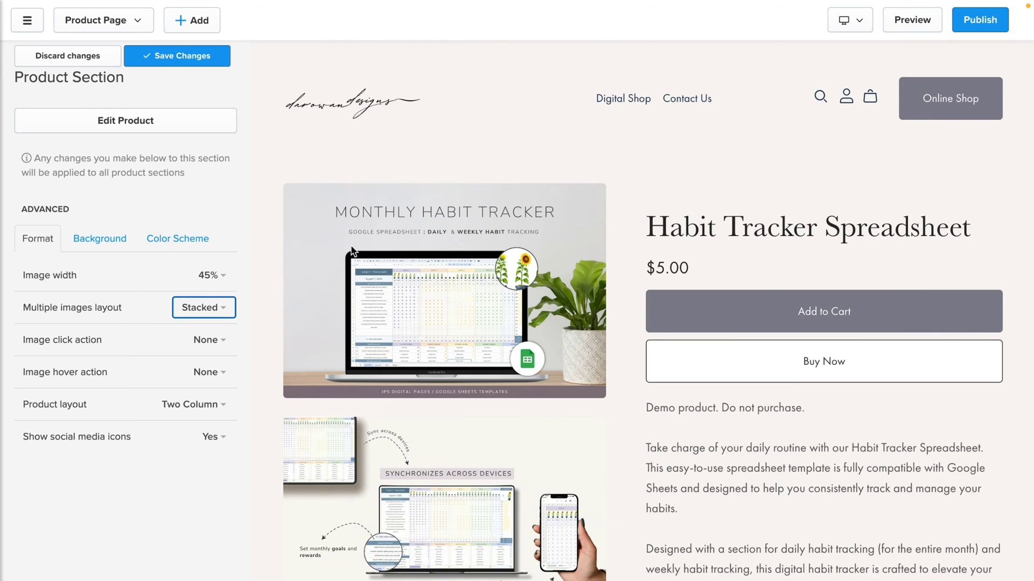
# - Try Stacked (2 col), then settle on the Carousel layout for product images
pyautogui.click(204, 308)
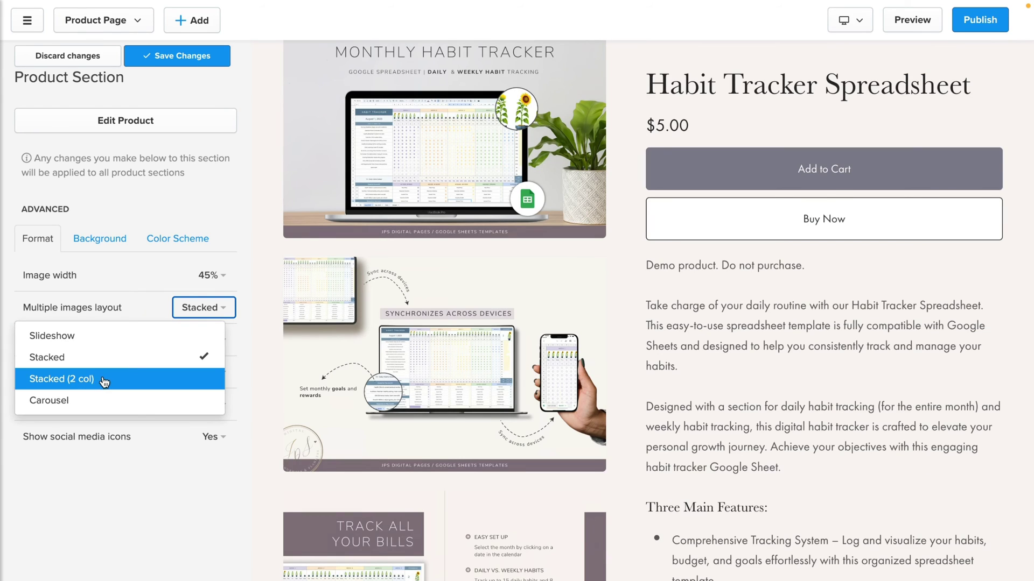
pyautogui.click(88, 380)
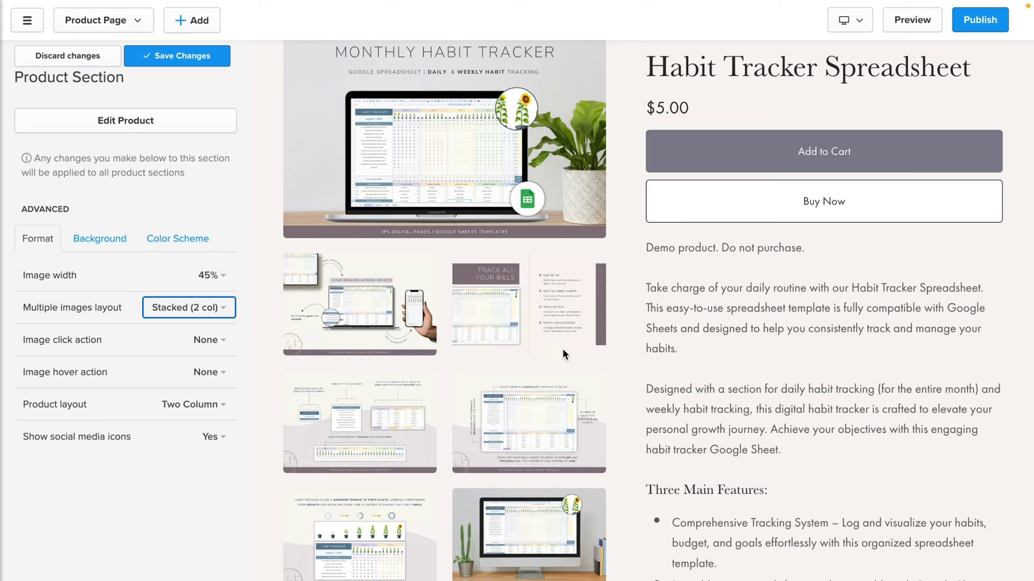
pyautogui.scroll(-3, 538, 341)
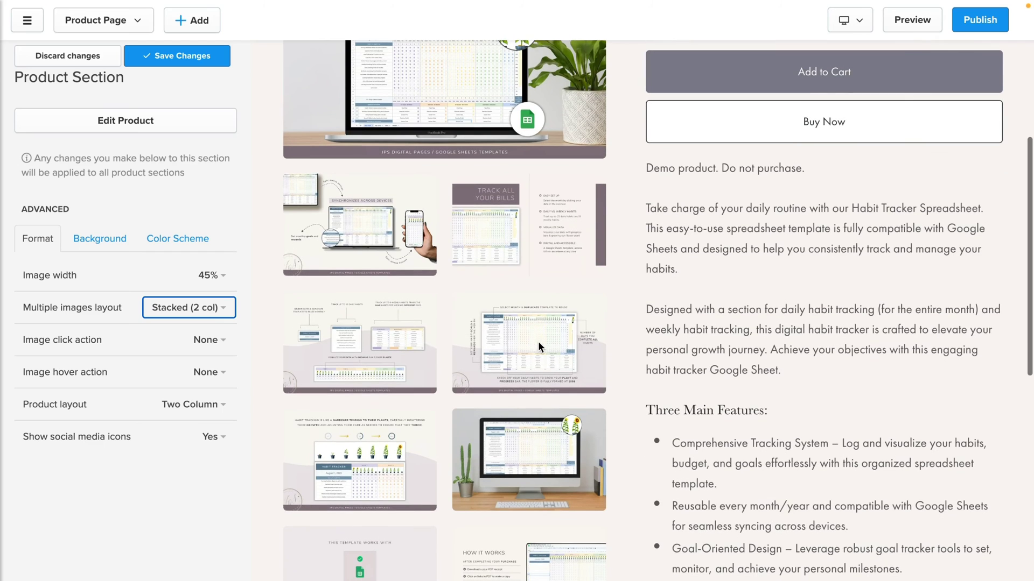
pyautogui.click(220, 314)
pyautogui.click(213, 311)
pyautogui.click(213, 311)
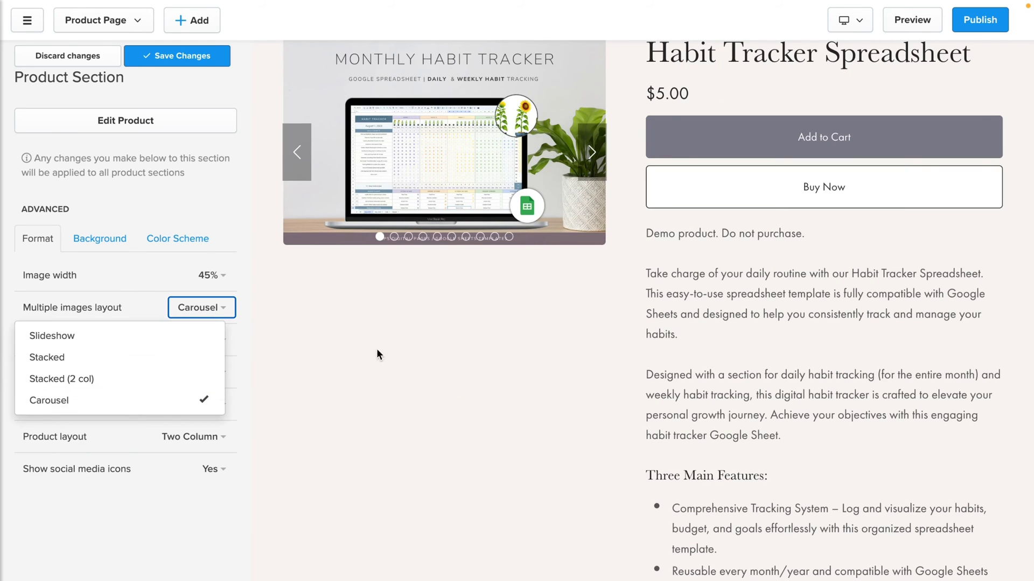
pyautogui.click(302, 384)
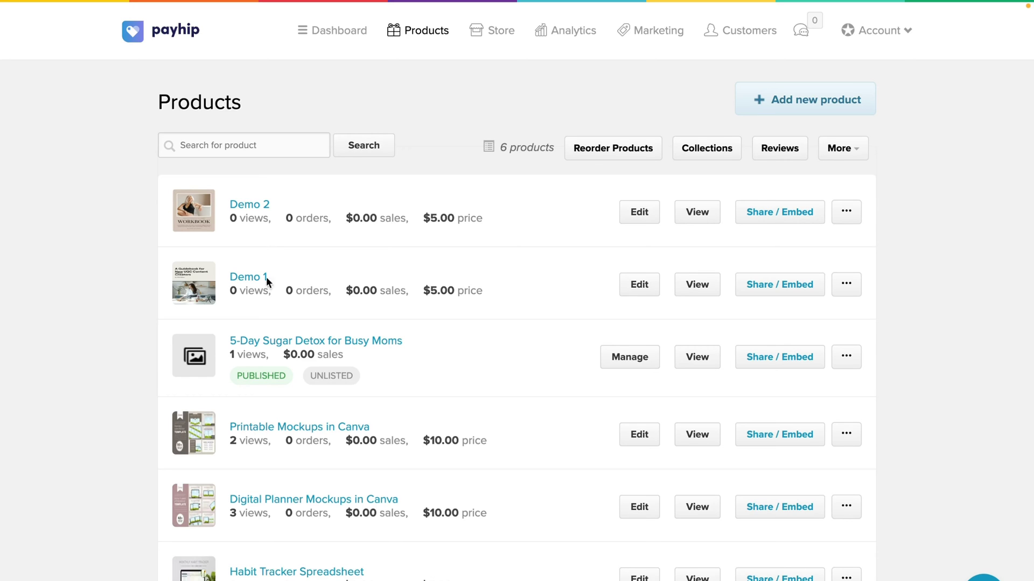
# - Return to the Dashboard and relaunch the store builder on the All Products collection page
pyautogui.click(352, 36)
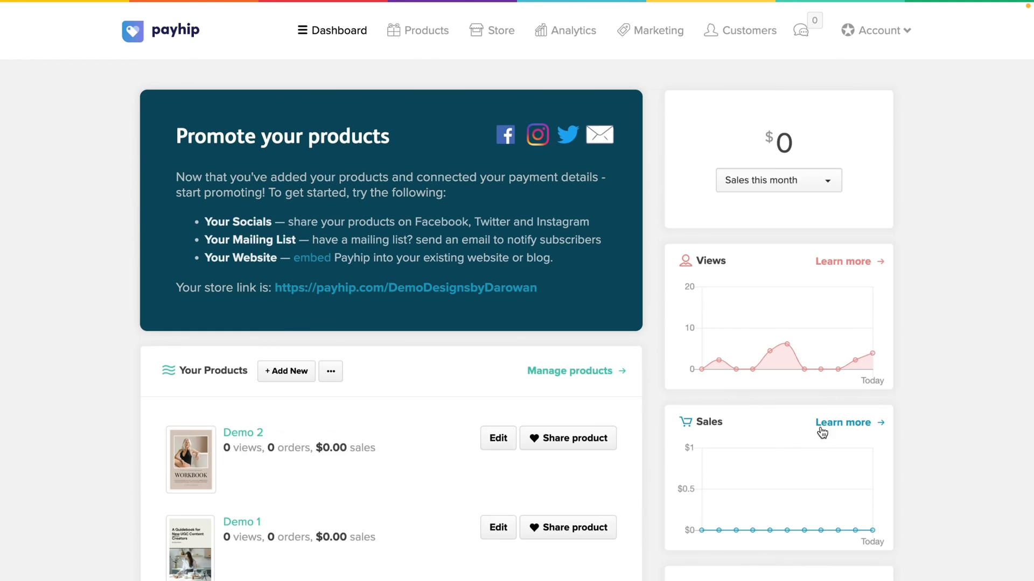
pyautogui.scroll(-8, 798, 447)
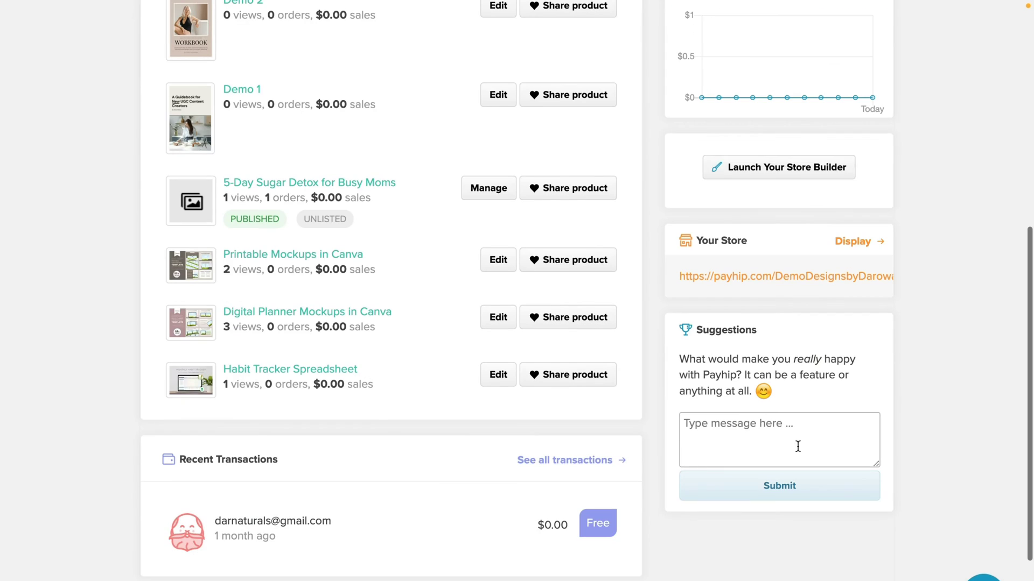
pyautogui.click(811, 174)
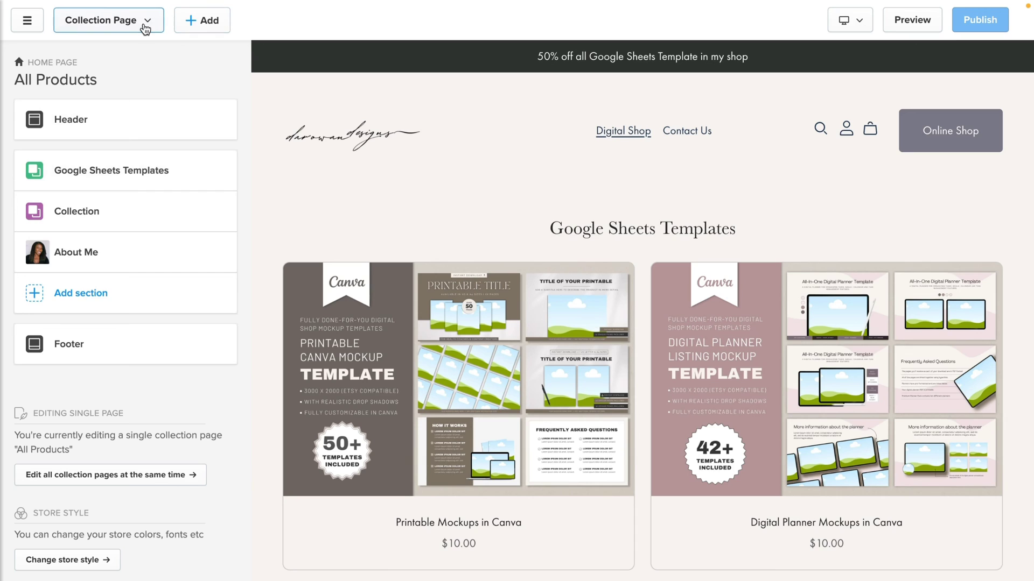
pyautogui.click(144, 26)
pyautogui.click(145, 26)
pyautogui.scroll(-5, 453, 251)
pyautogui.scroll(2, 454, 251)
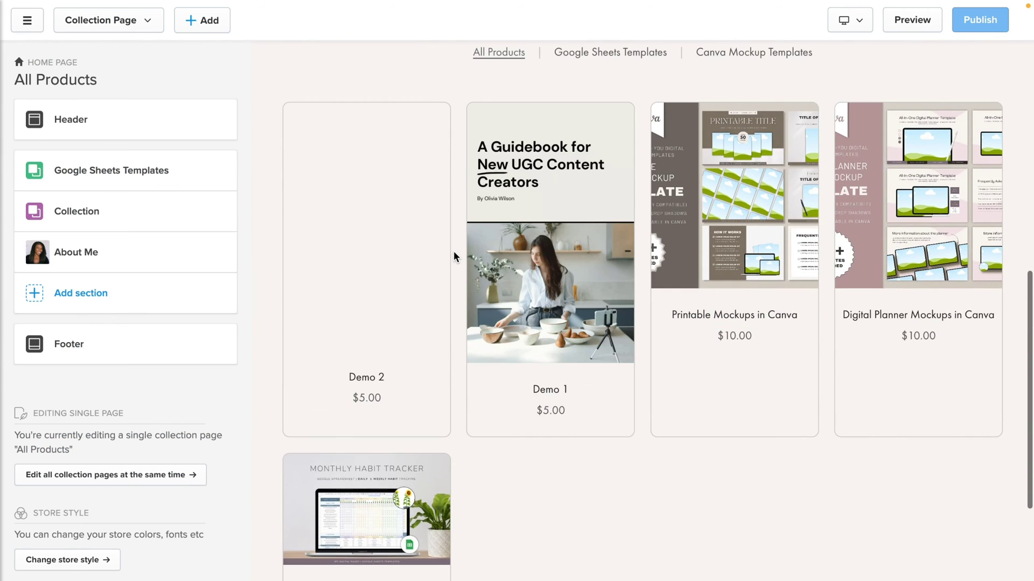
# - Try 2:3 Standard (Vertical) for the collection grid, then choose 3:4 Three-Four (Vertical)
pyautogui.click(454, 251)
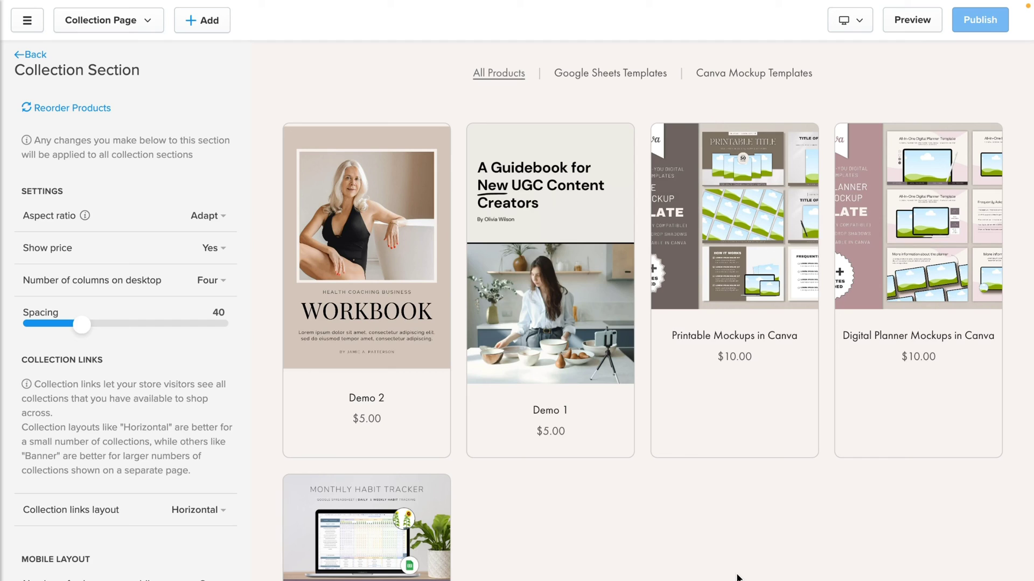
pyautogui.click(221, 218)
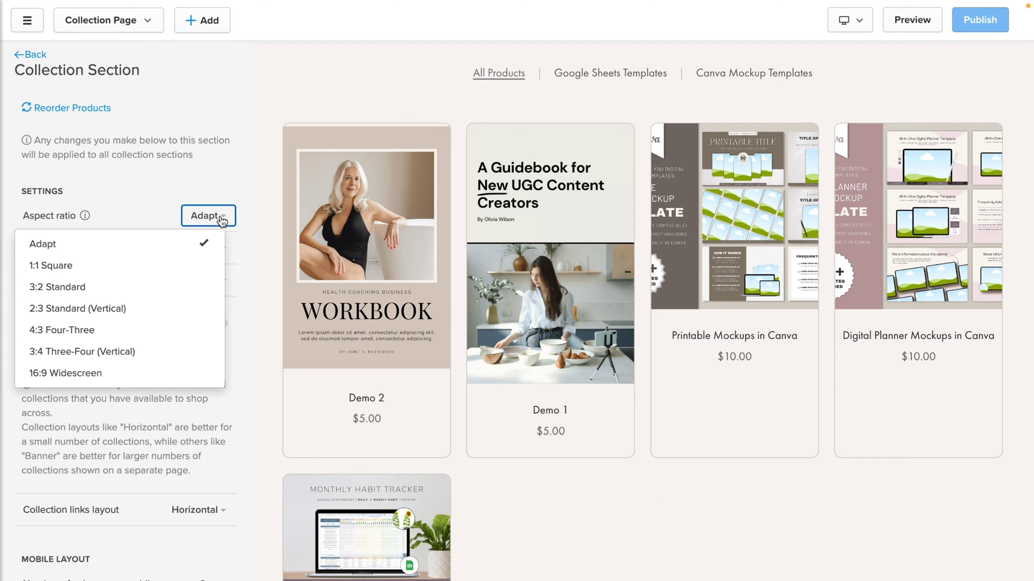
pyautogui.click(147, 311)
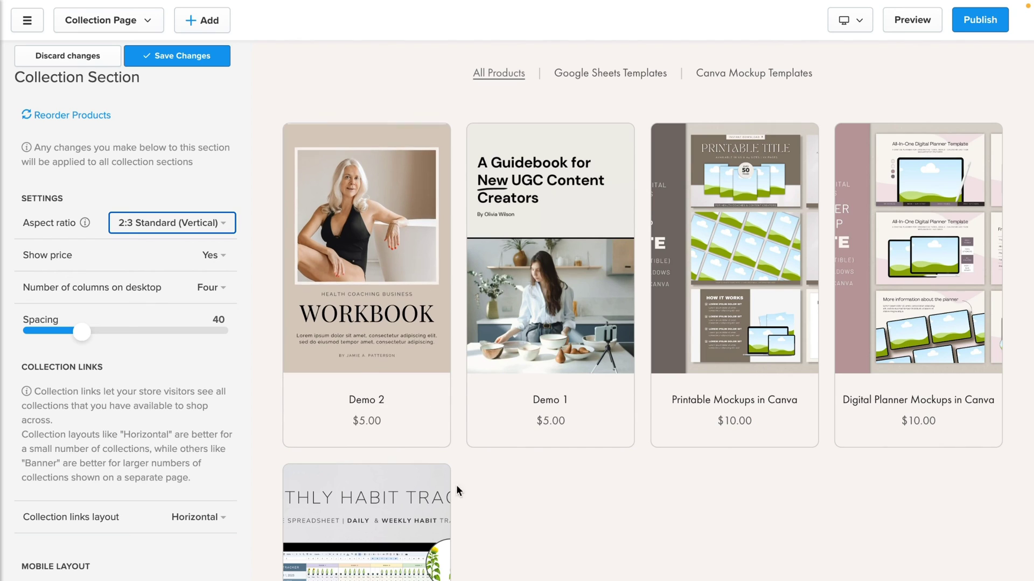
pyautogui.click(204, 228)
pyautogui.click(124, 358)
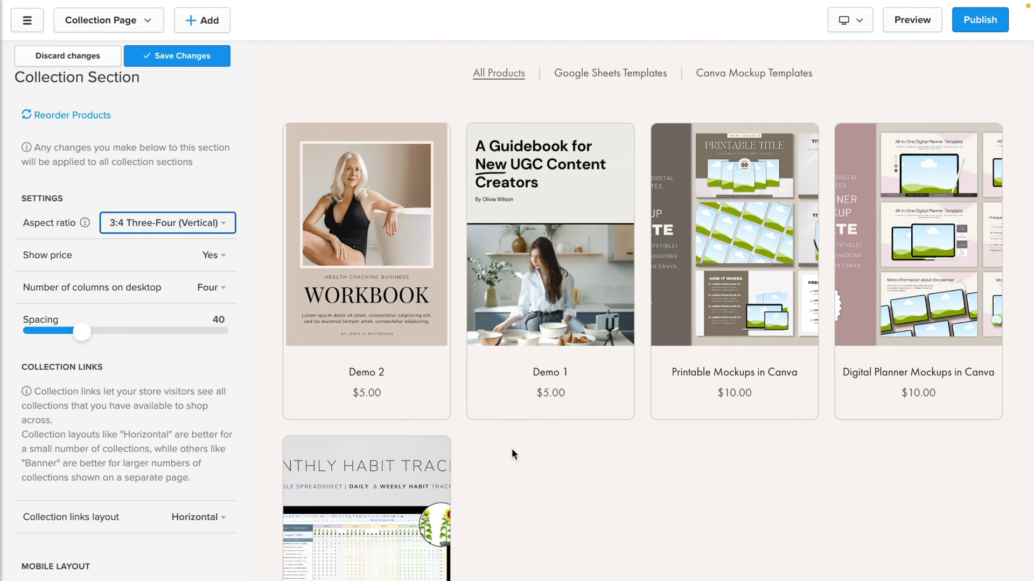
pyautogui.scroll(-2, 617, 512)
pyautogui.scroll(4, 617, 512)
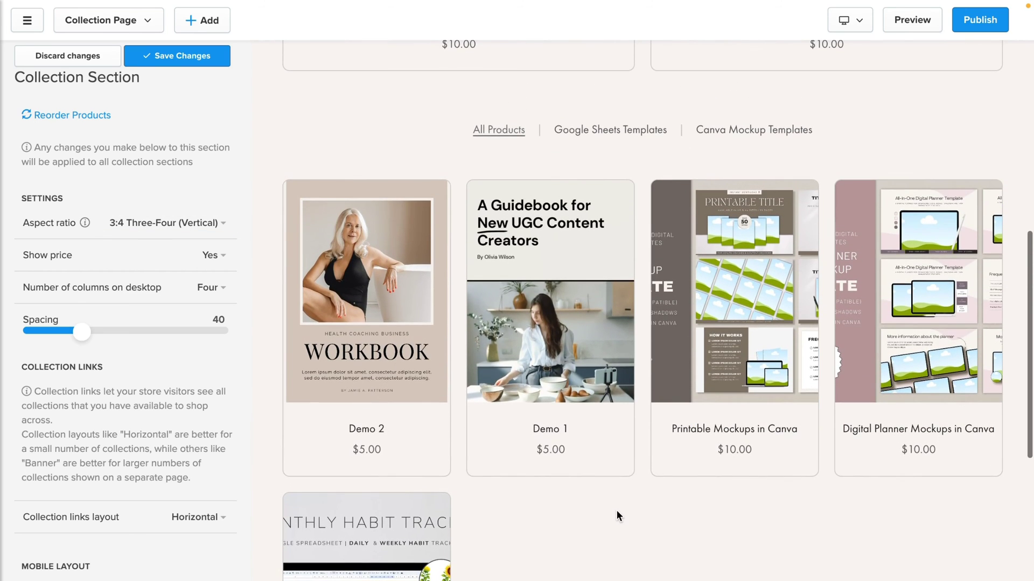
pyautogui.scroll(5, 603, 490)
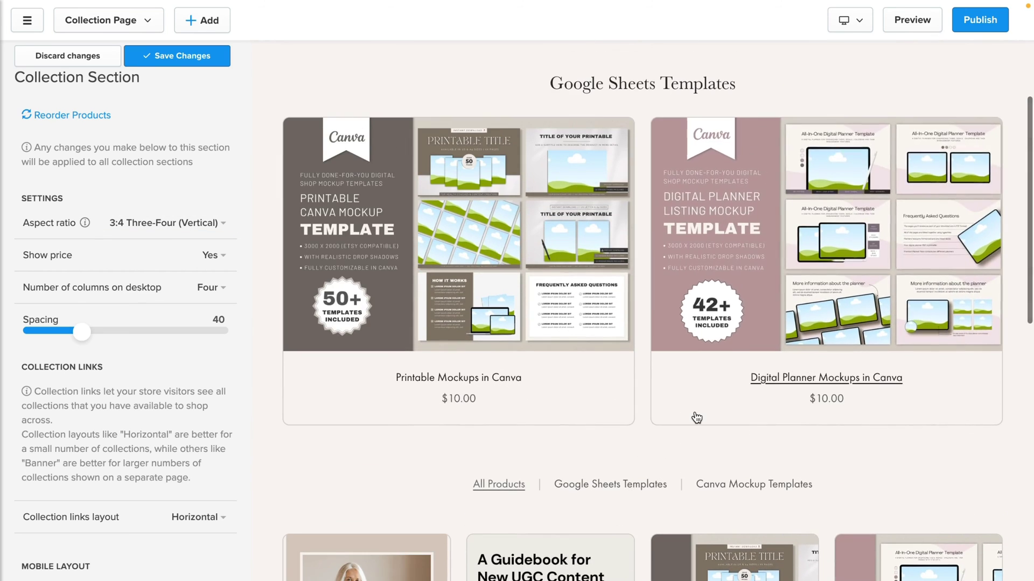
pyautogui.scroll(-5, 694, 417)
pyautogui.scroll(-1, 696, 417)
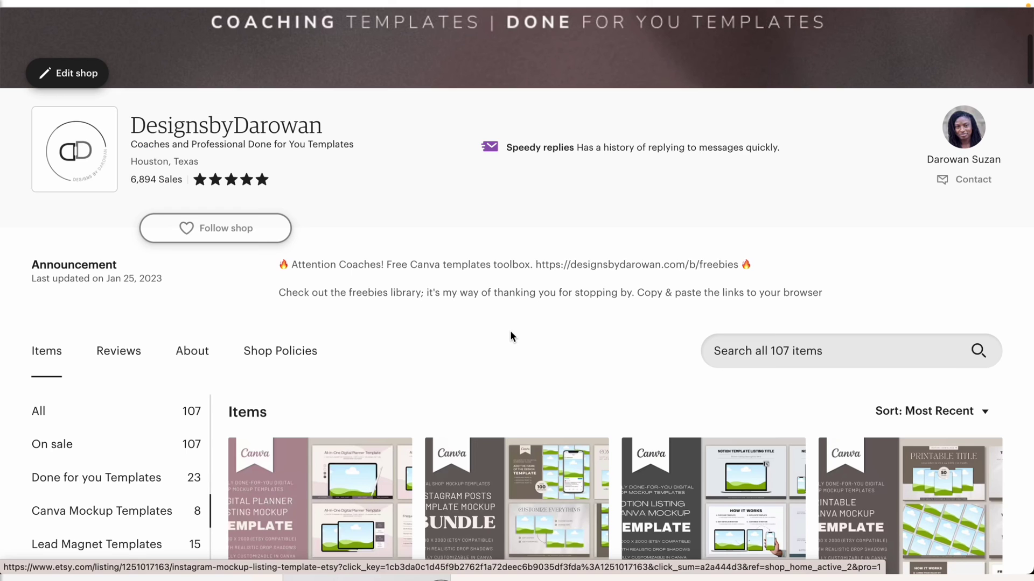
pyautogui.scroll(5, 509, 331)
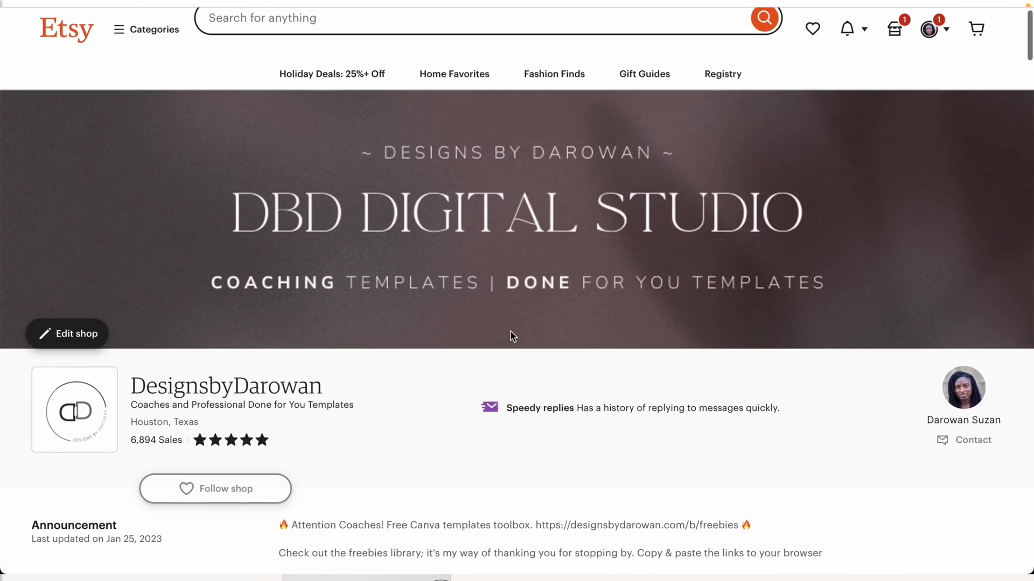
pyautogui.scroll(-5, 512, 335)
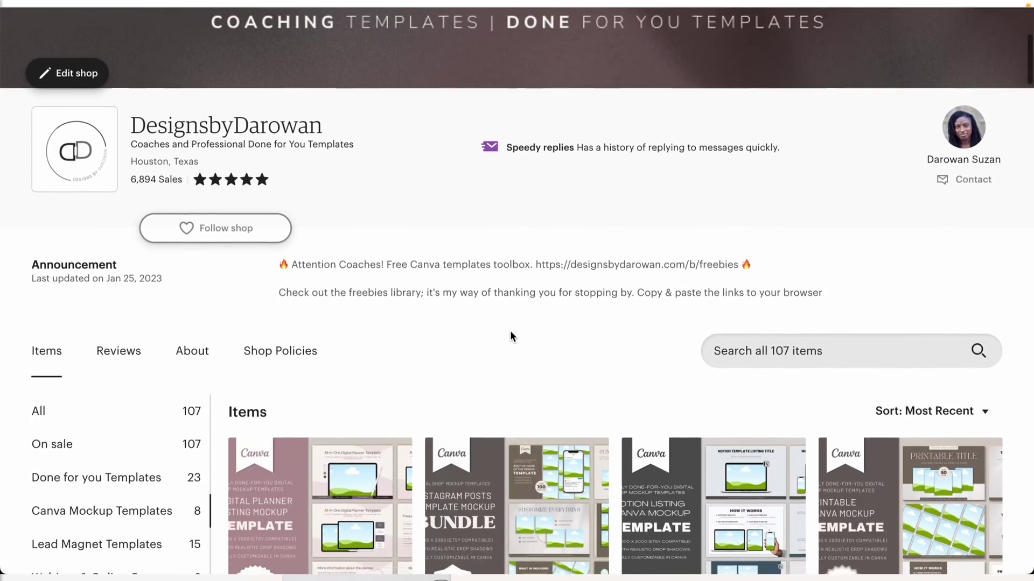
pyautogui.scroll(-5, 510, 336)
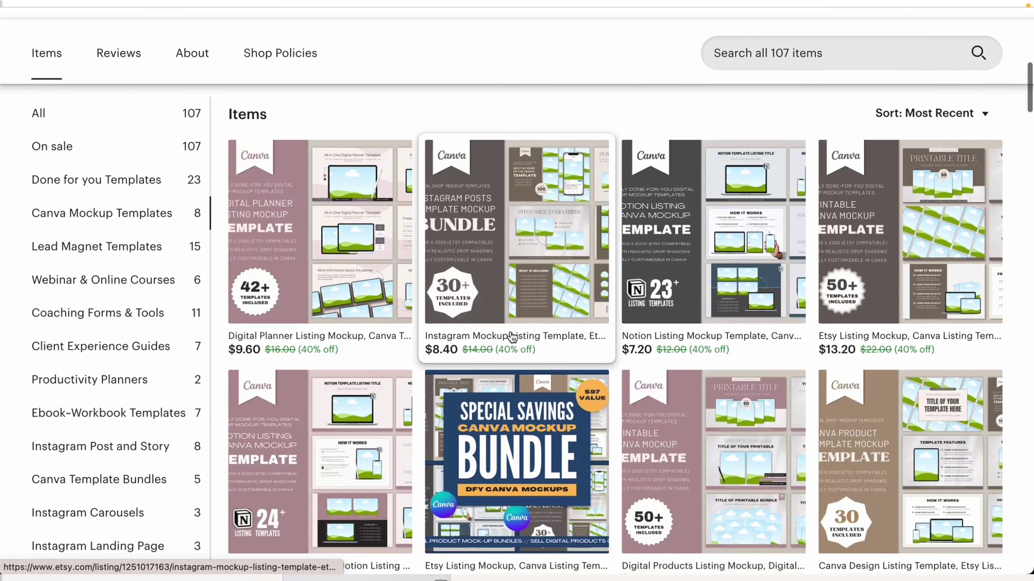
pyautogui.scroll(-4, 511, 336)
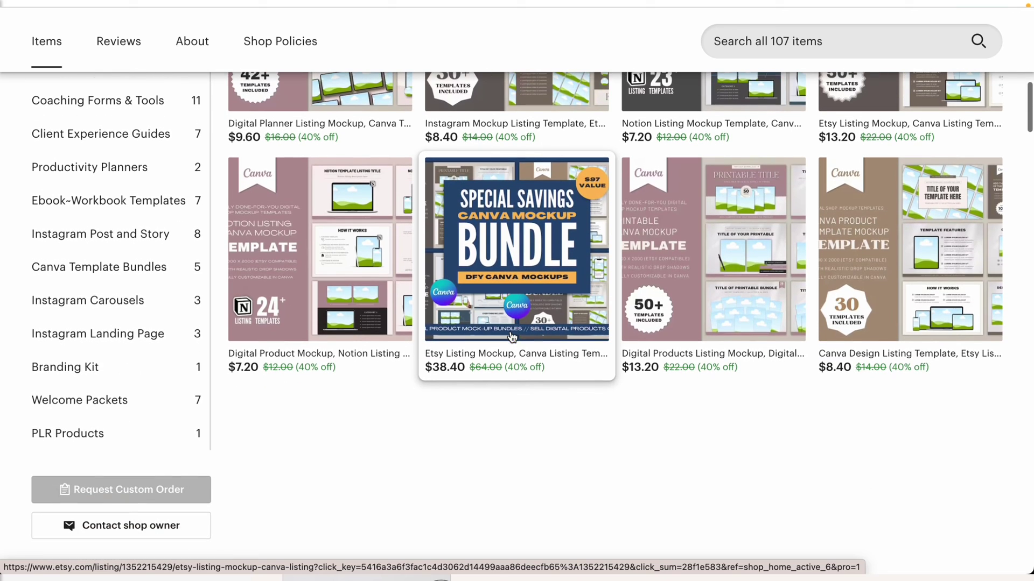
pyautogui.scroll(5, 515, 413)
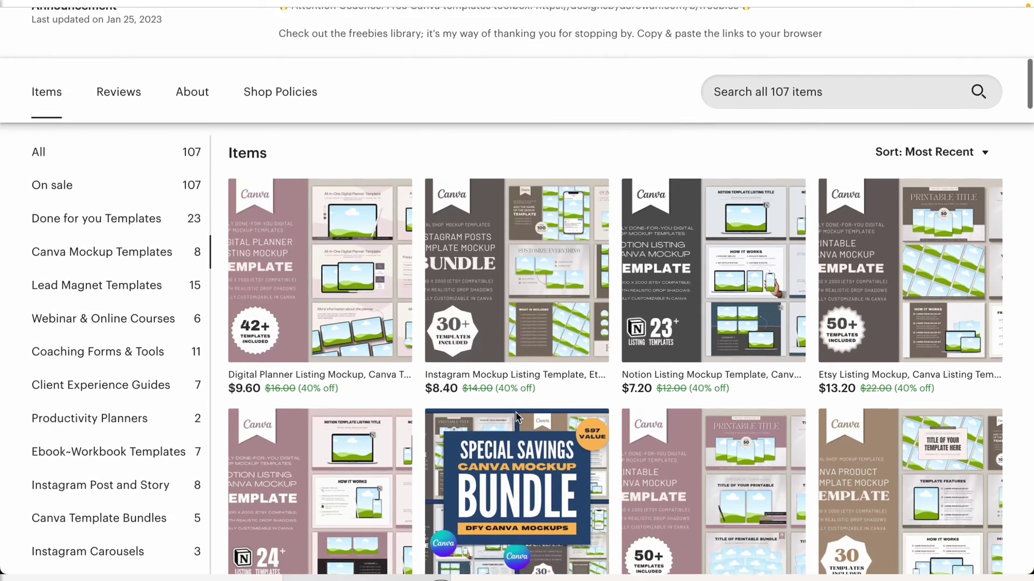
pyautogui.scroll(-1, 515, 417)
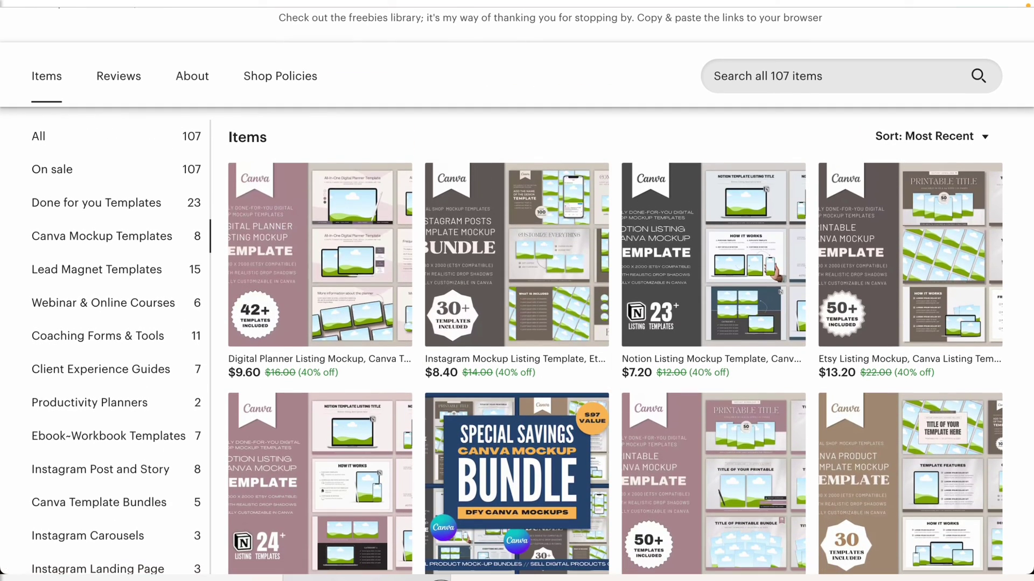